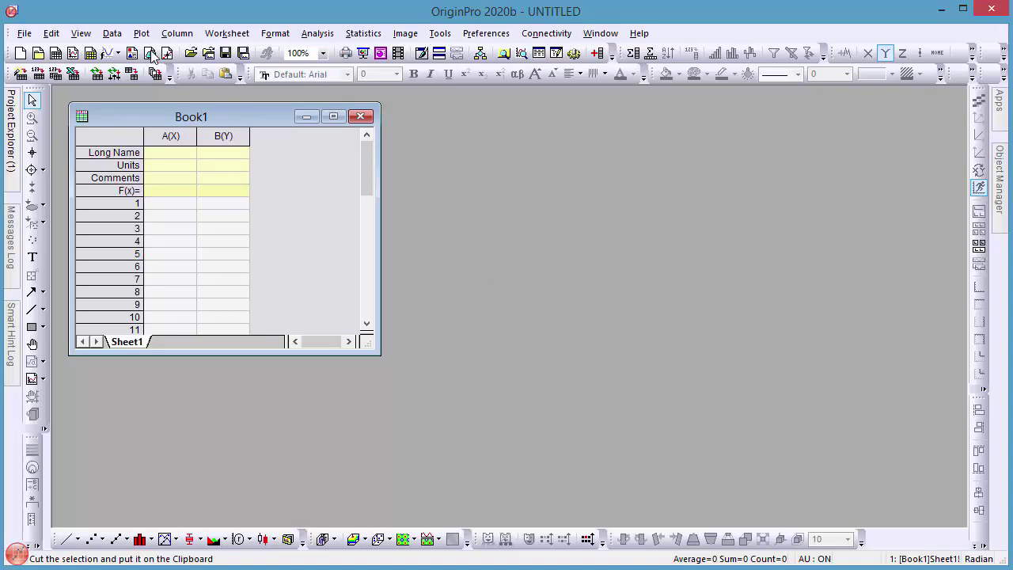
Import the covidtracking.com daily states CSV into Book1 using Connect to Web.
left_click(111, 33)
left_click(165, 88)
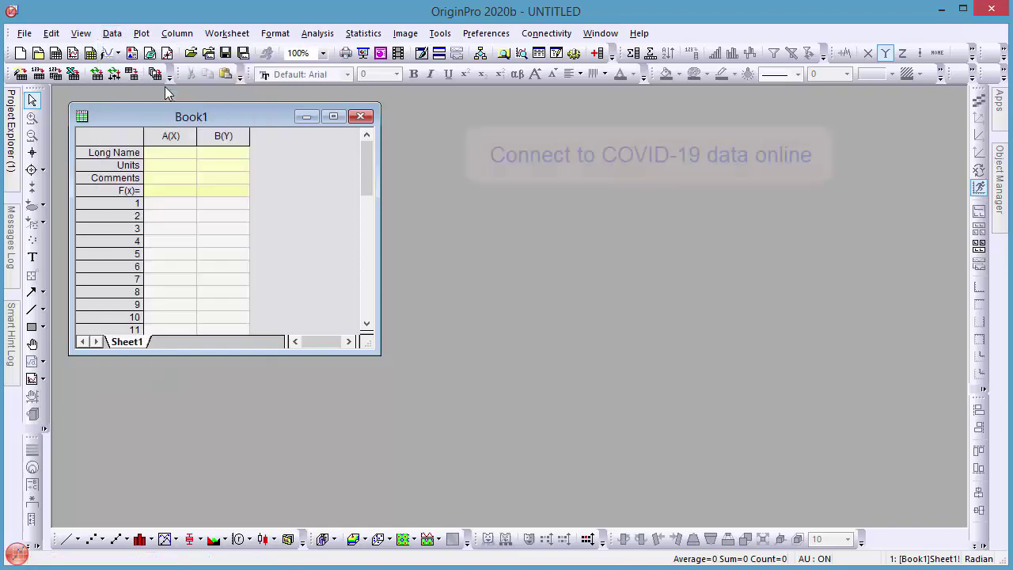
type("https://covidtracking.com/api/v1/states/daily.csv")
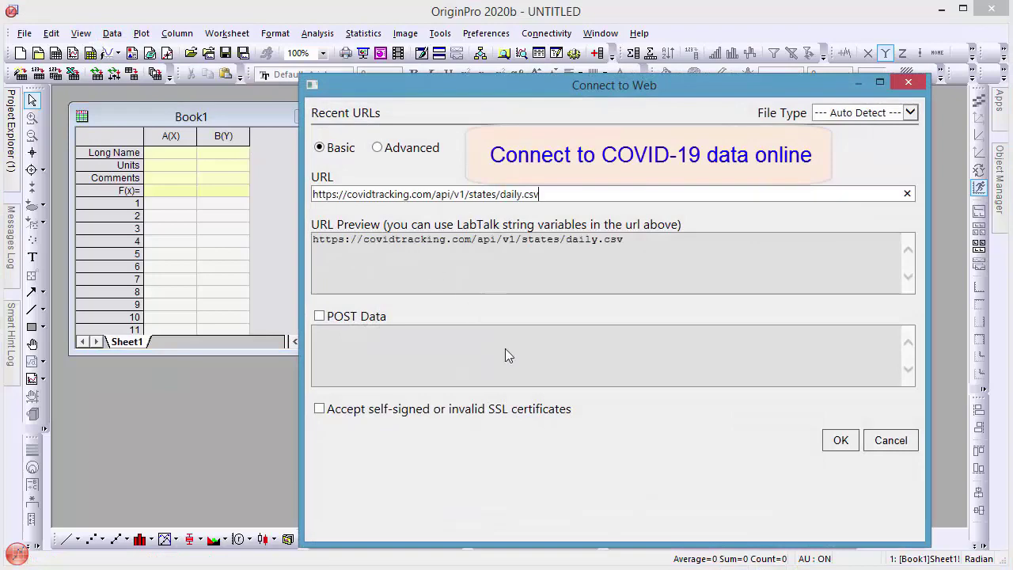
left_click(835, 442)
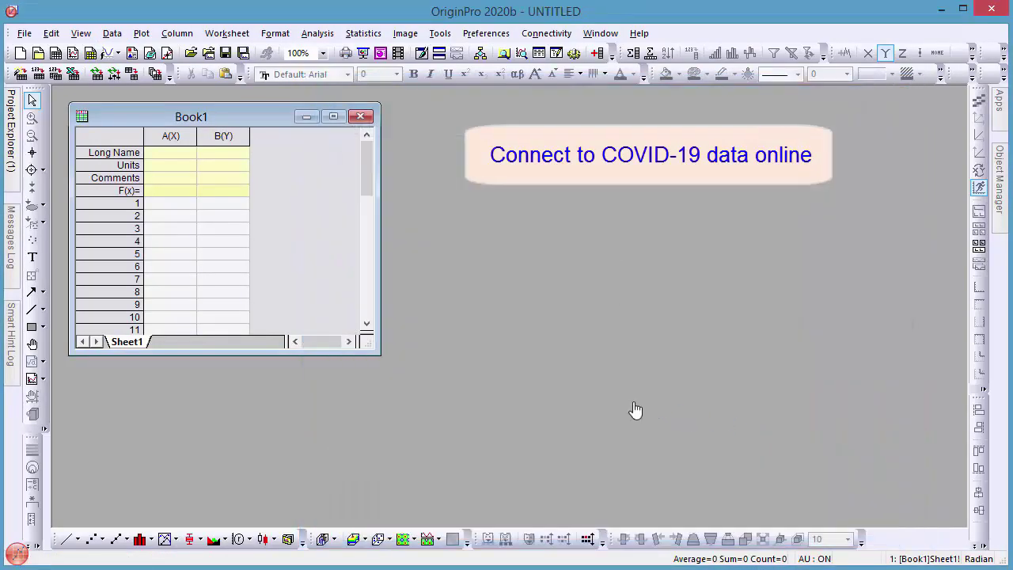
left_click(568, 393)
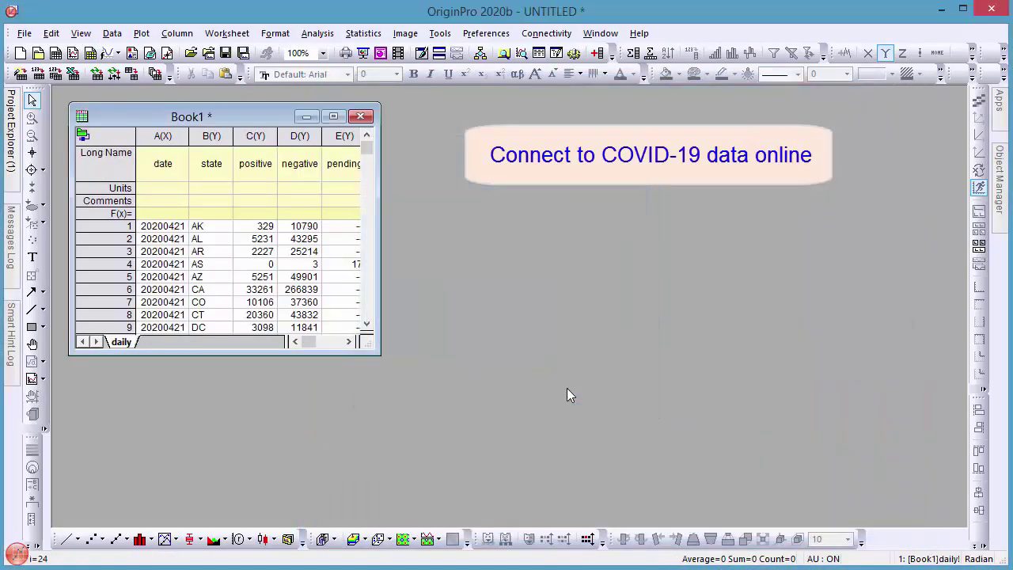
Enlarge the Book1 window, widen the date column, and select the state column.
left_click_drag(380, 317, 956, 299)
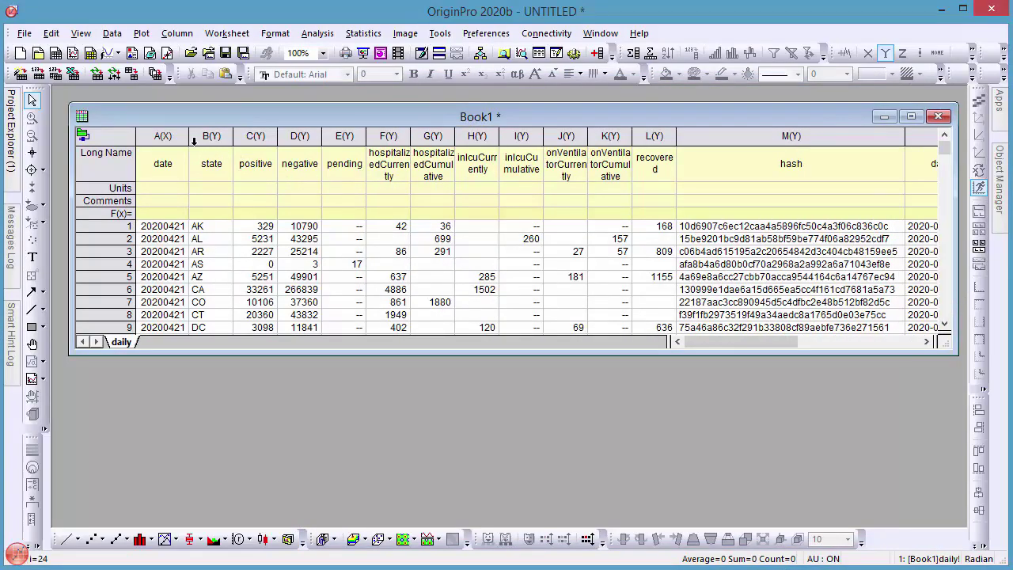
left_click_drag(188, 141, 201, 140)
left_click(205, 139)
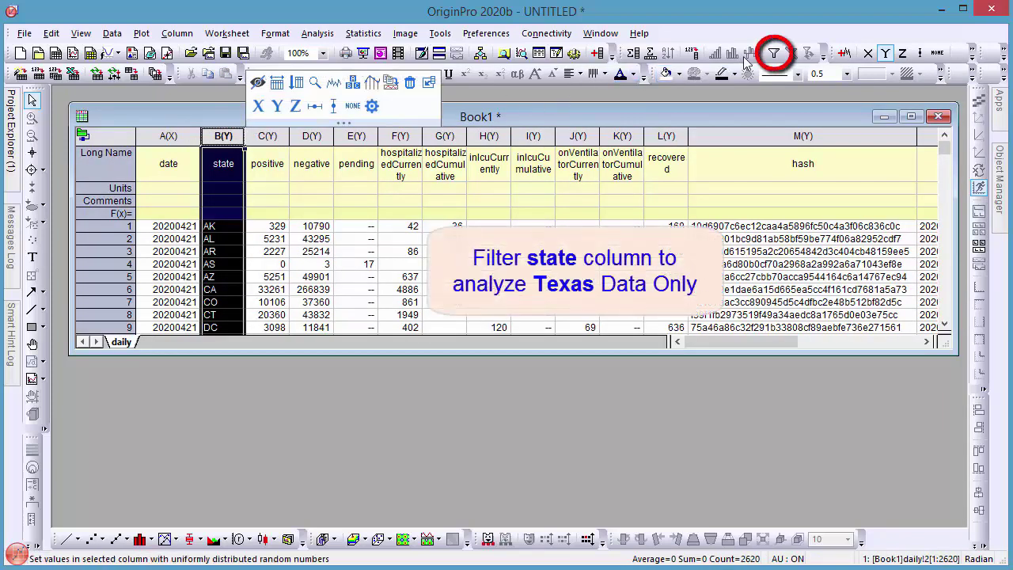
Filter the state column so only TX rows show, 49 of 2620.
left_click(774, 53)
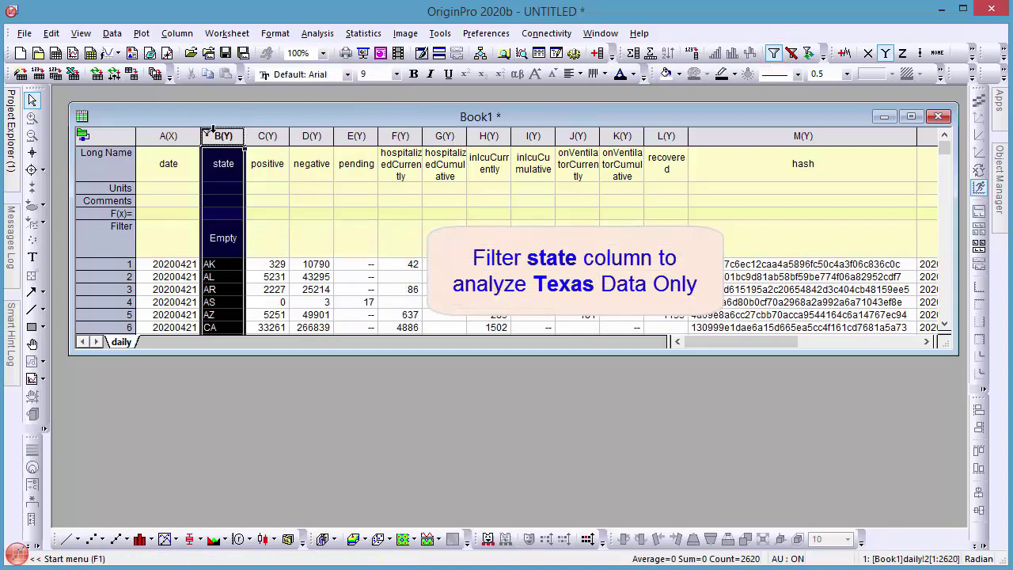
left_click(208, 137)
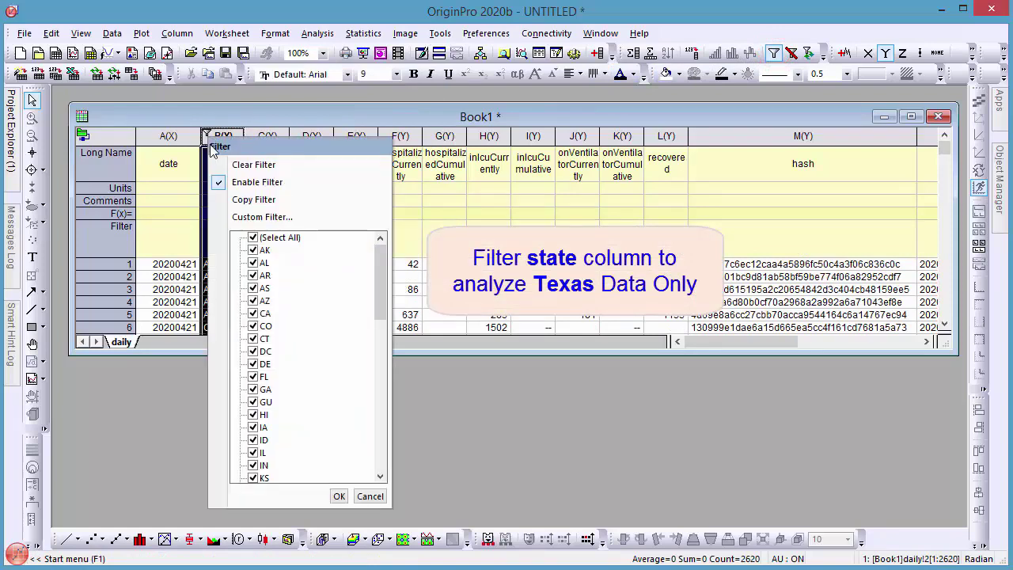
left_click(252, 238)
left_click_drag(376, 281, 378, 432)
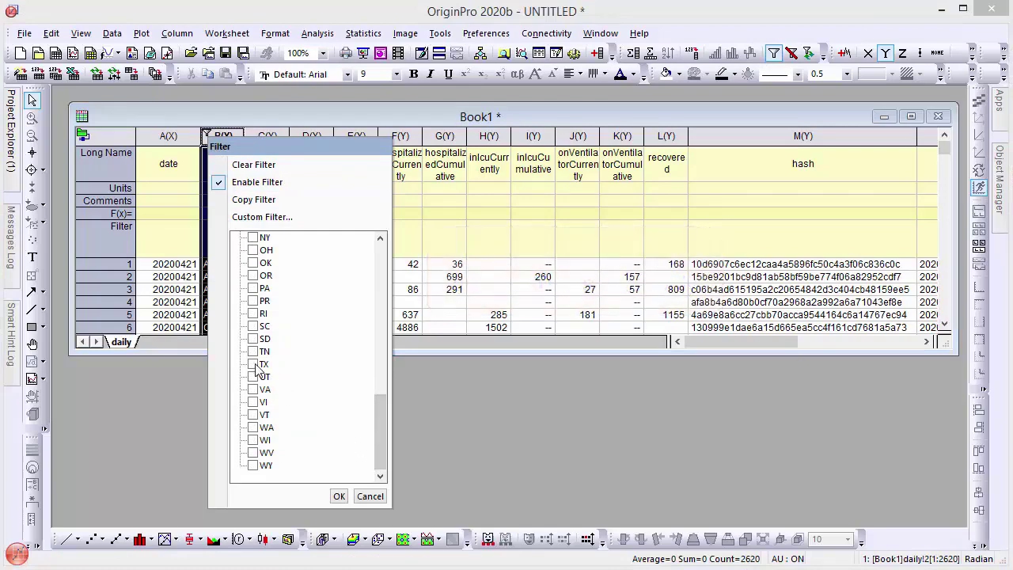
left_click(335, 496)
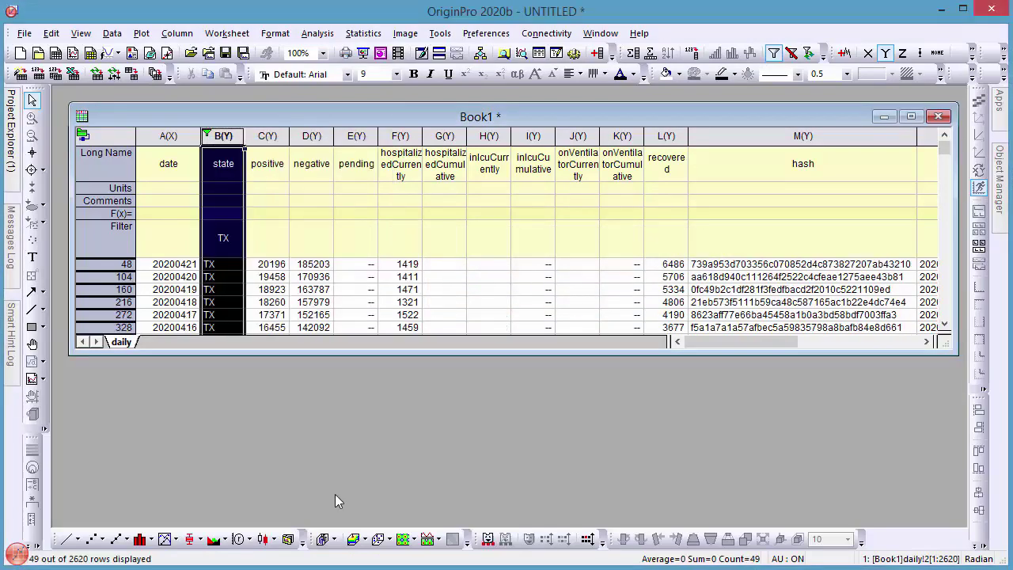
left_click(168, 136)
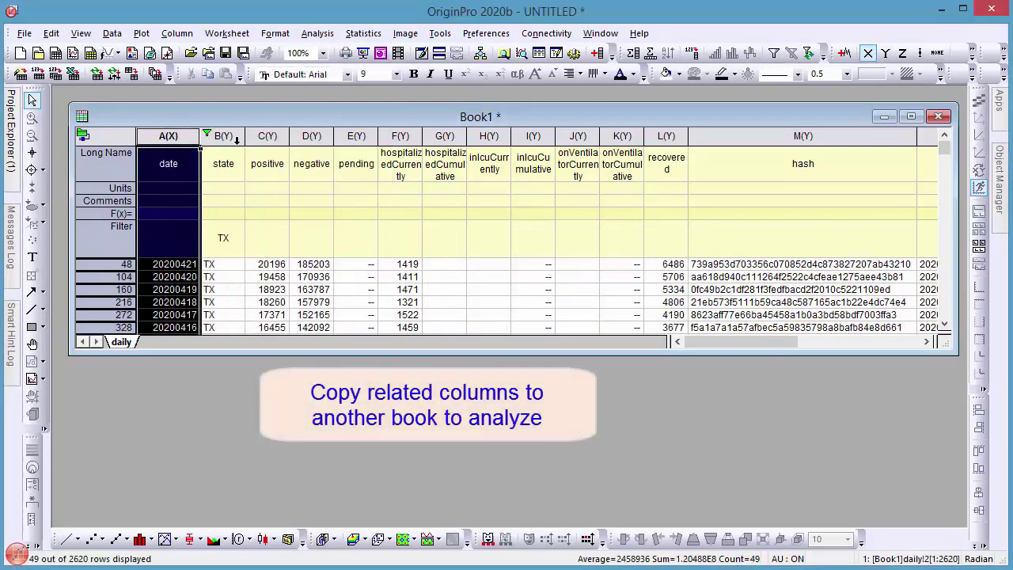
Copy the date, positive, positiveIncrease and totalTestResultsIncrease columns into a new Book2.
left_click(267, 137, "ctrl")
left_click_drag(743, 341, 869, 343)
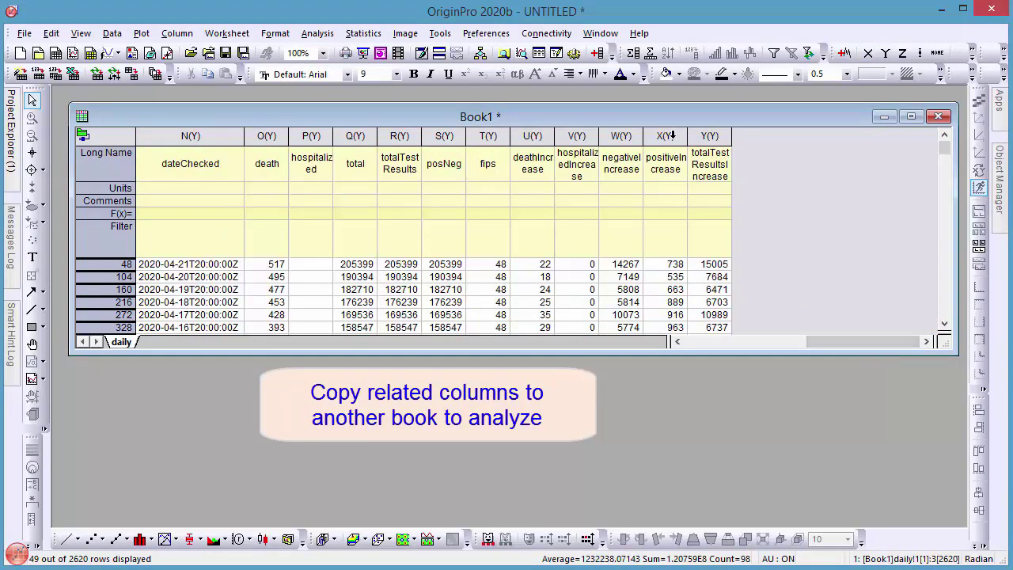
left_click(679, 138, "ctrl")
left_click(701, 136, "ctrl")
right_click(701, 136)
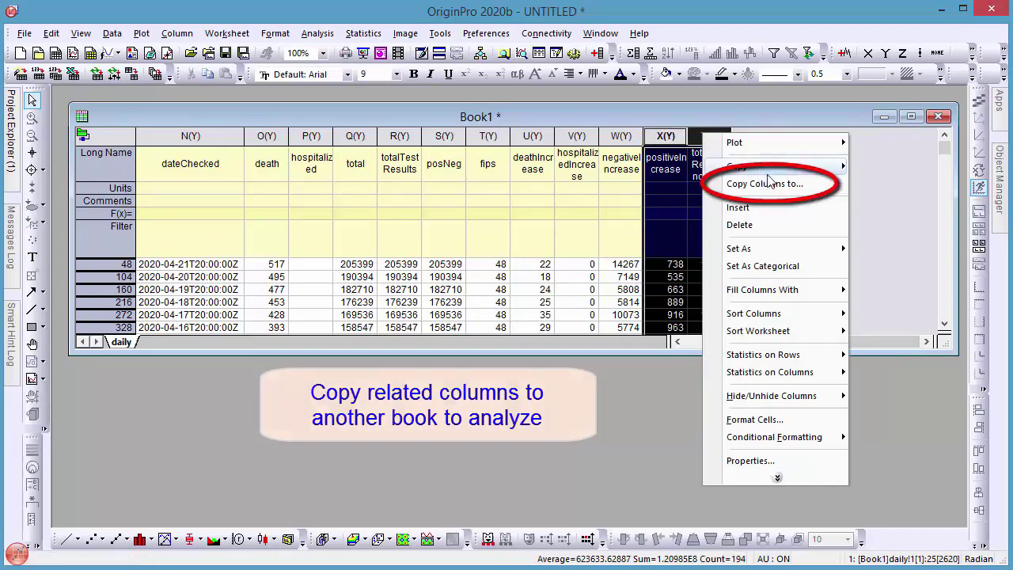
left_click(789, 190)
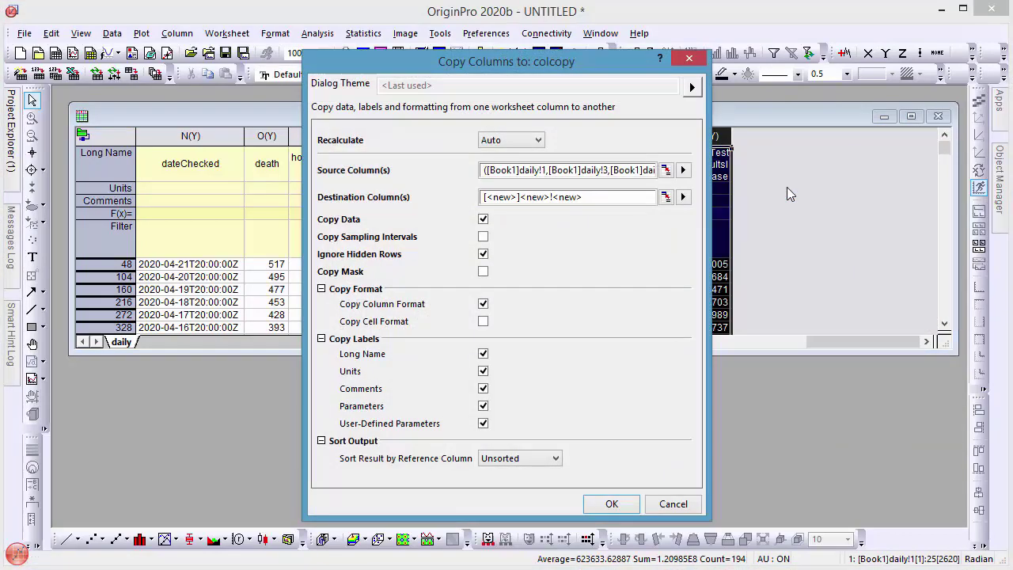
left_click(612, 504)
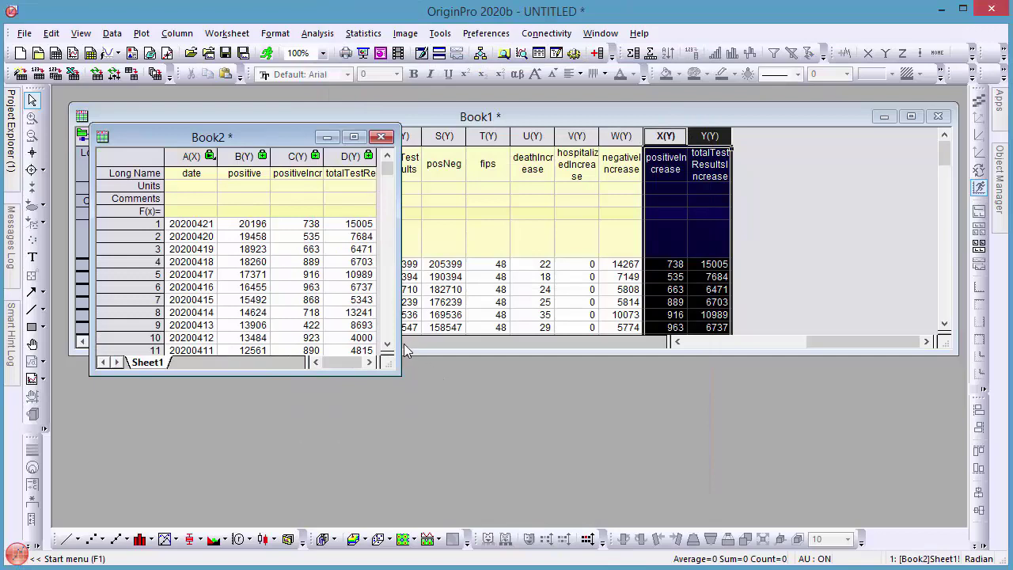
Enlarge Book2, add two columns, and name column E 'Daily Percentage Increase'.
left_click_drag(402, 342, 937, 317)
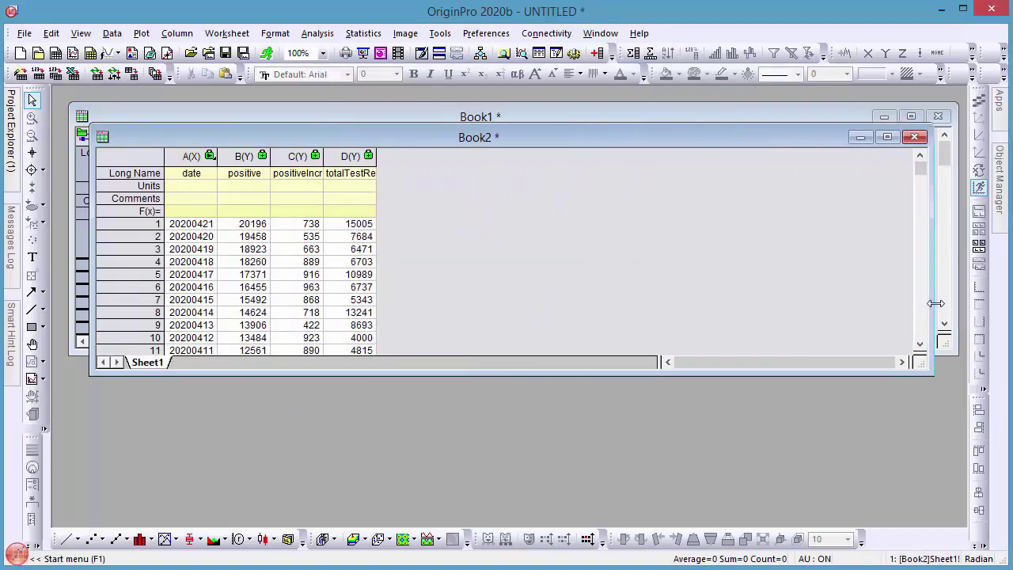
left_click(598, 56)
left_click(598, 55)
left_click(404, 173)
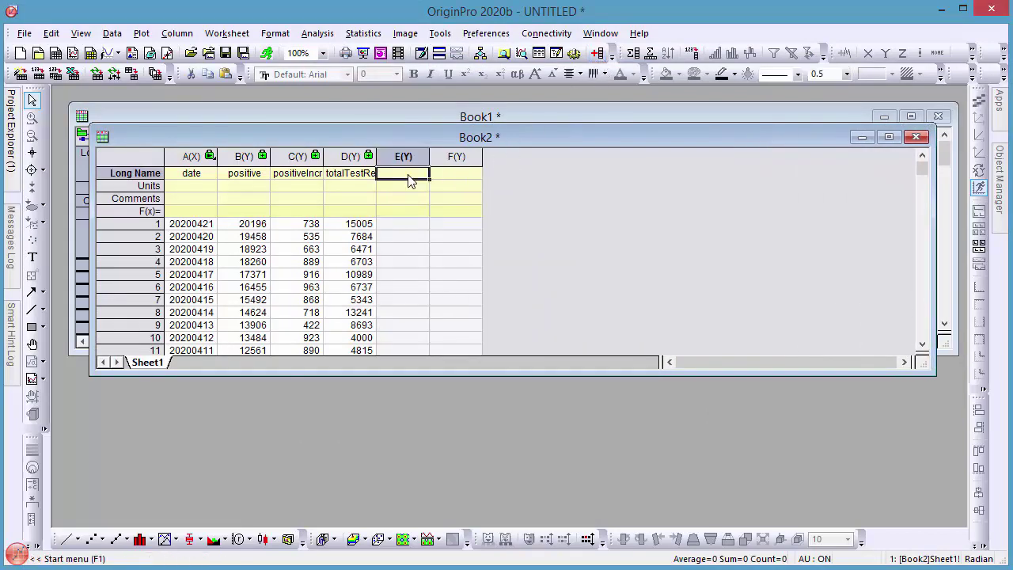
type("Dail")
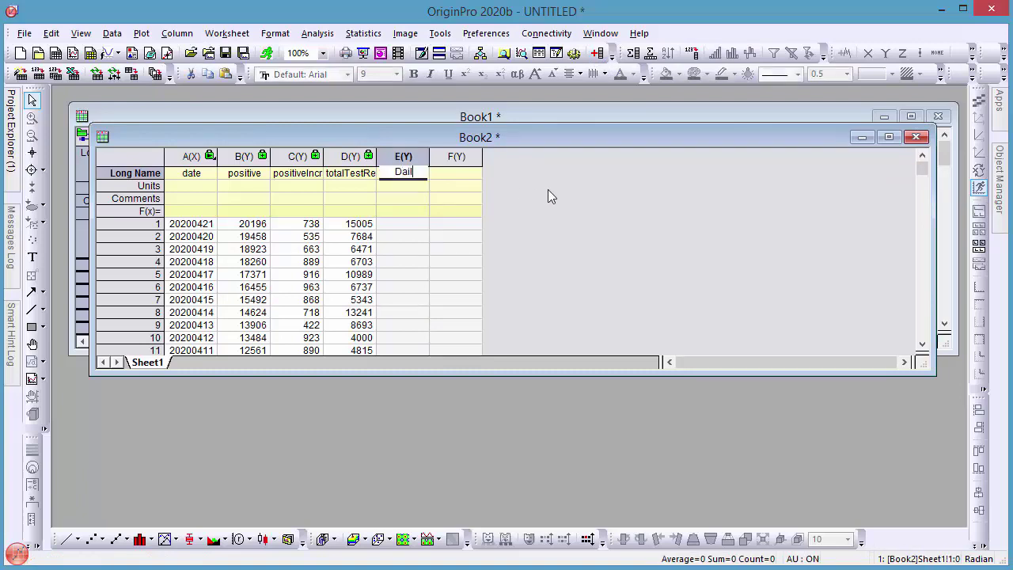
type("y Percentage ")
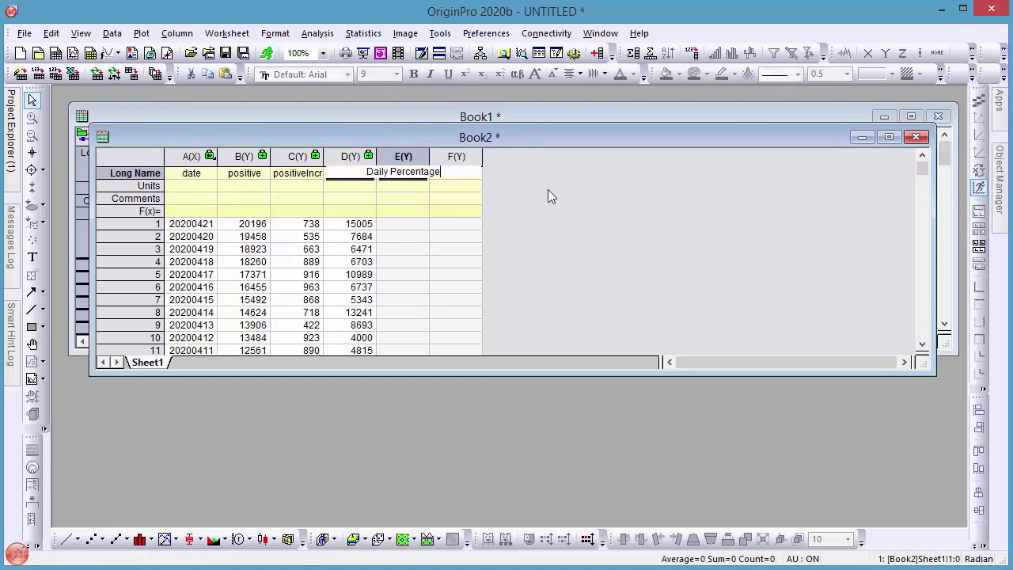
type("Increase")
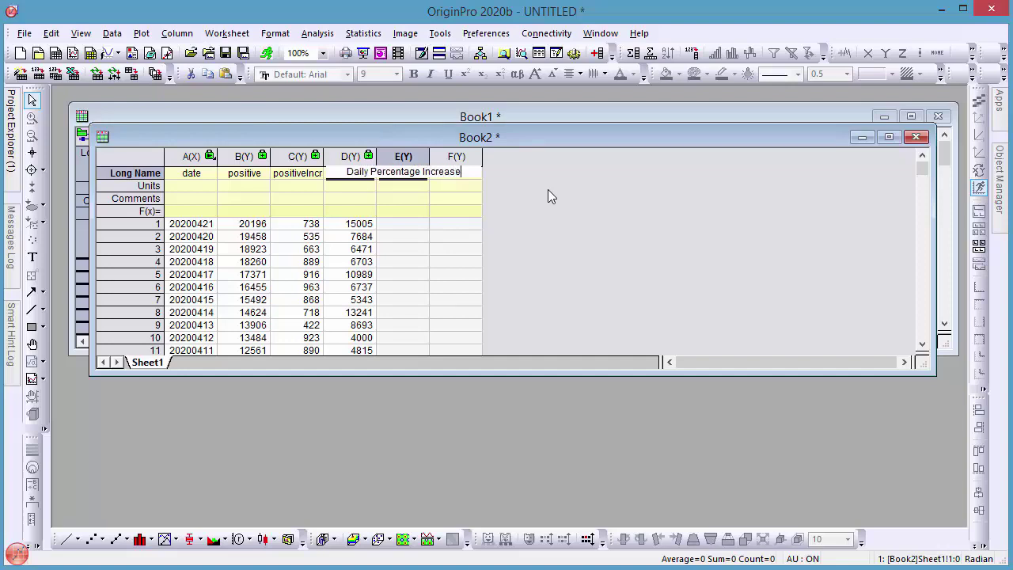
key("Return")
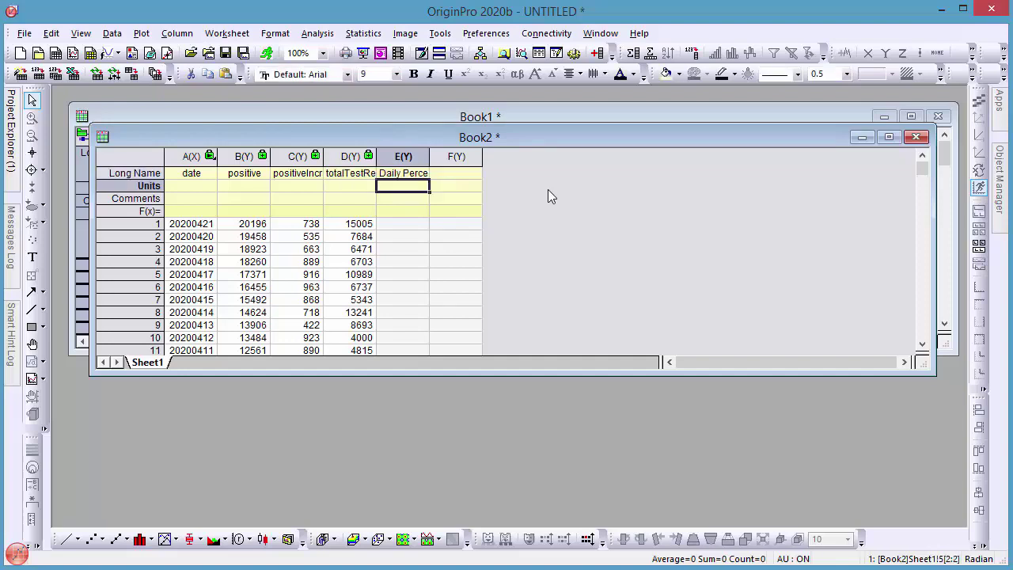
Fill column E with Col(C) over the next row's Col(B), then title column F 'Test Positive Rate'.
left_click(423, 224)
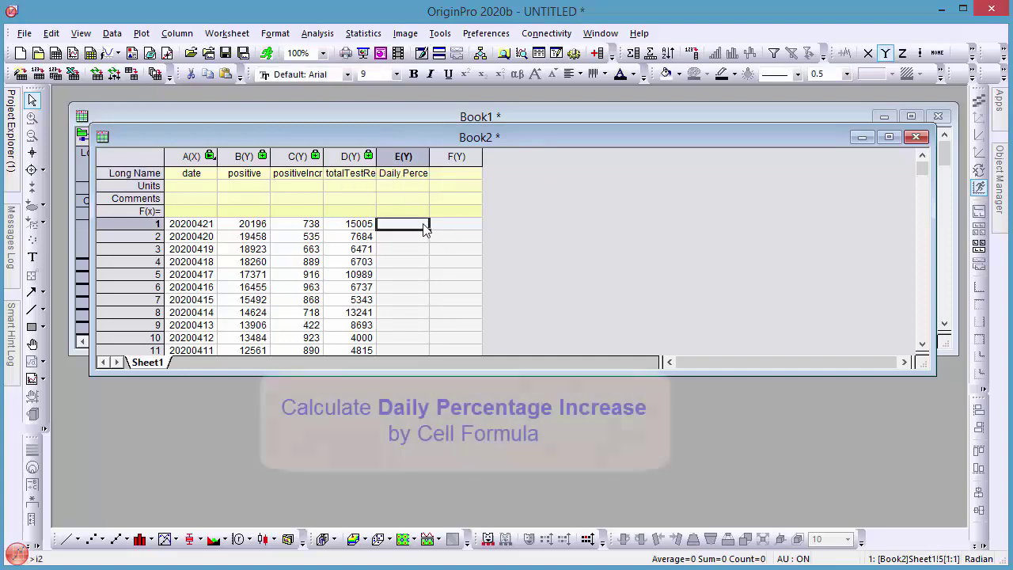
type("=")
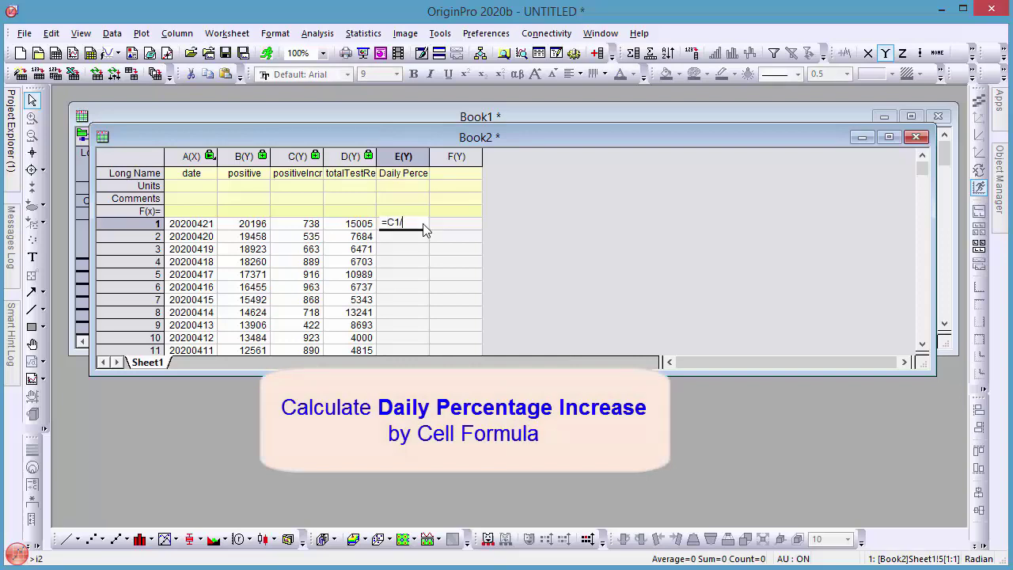
key("Return")
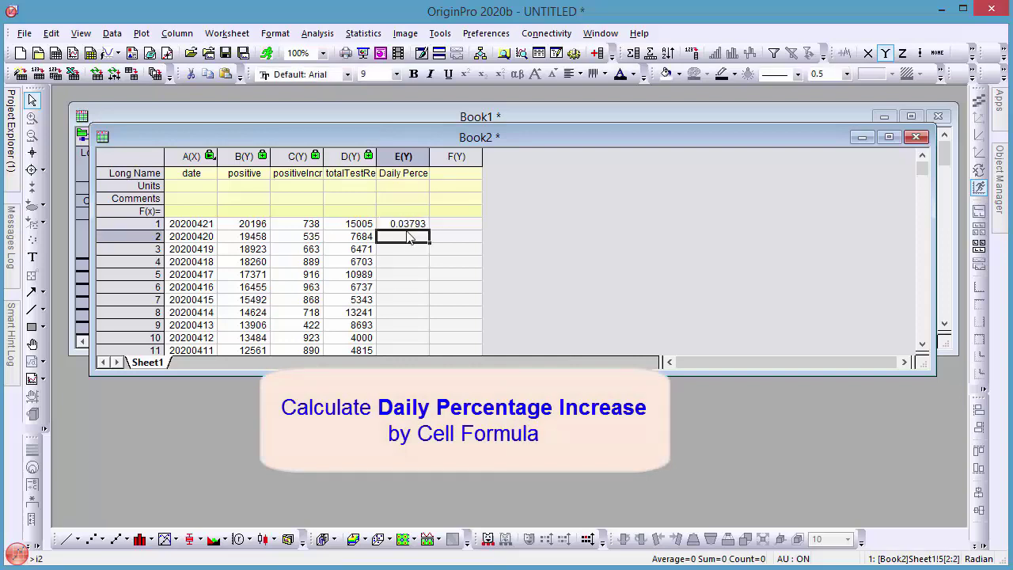
left_click(413, 226)
double_click(429, 229)
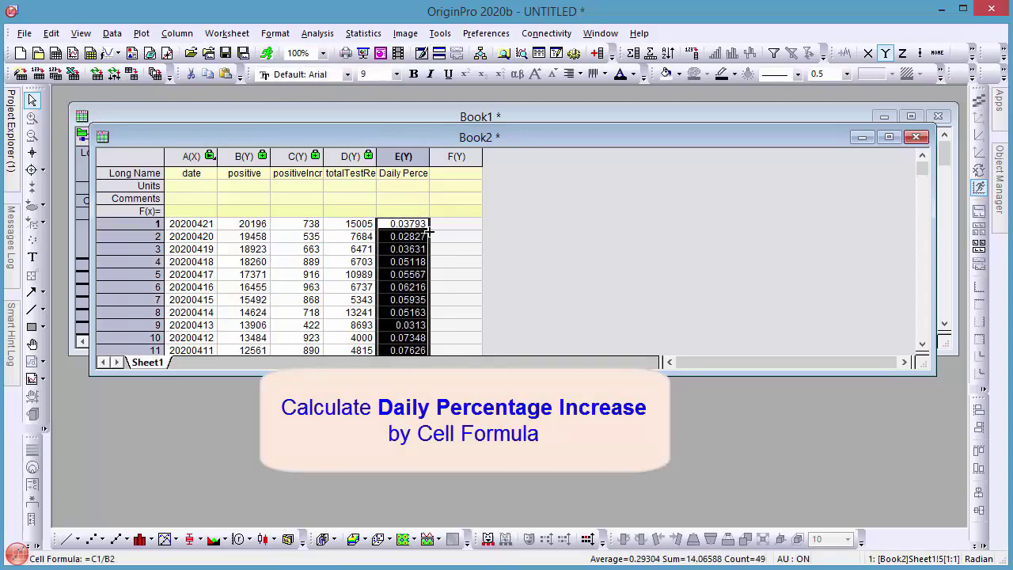
double_click(405, 235)
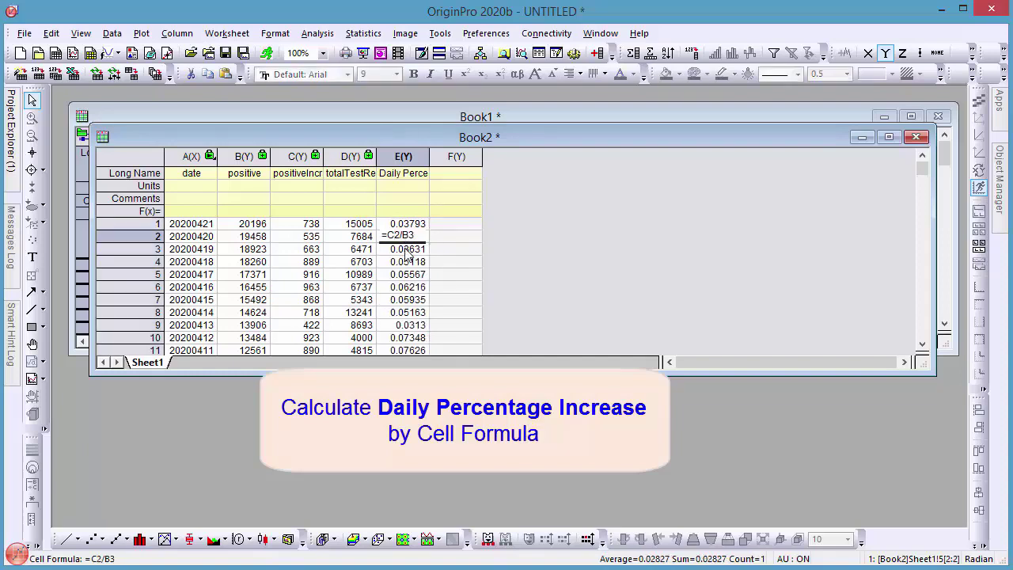
double_click(417, 251)
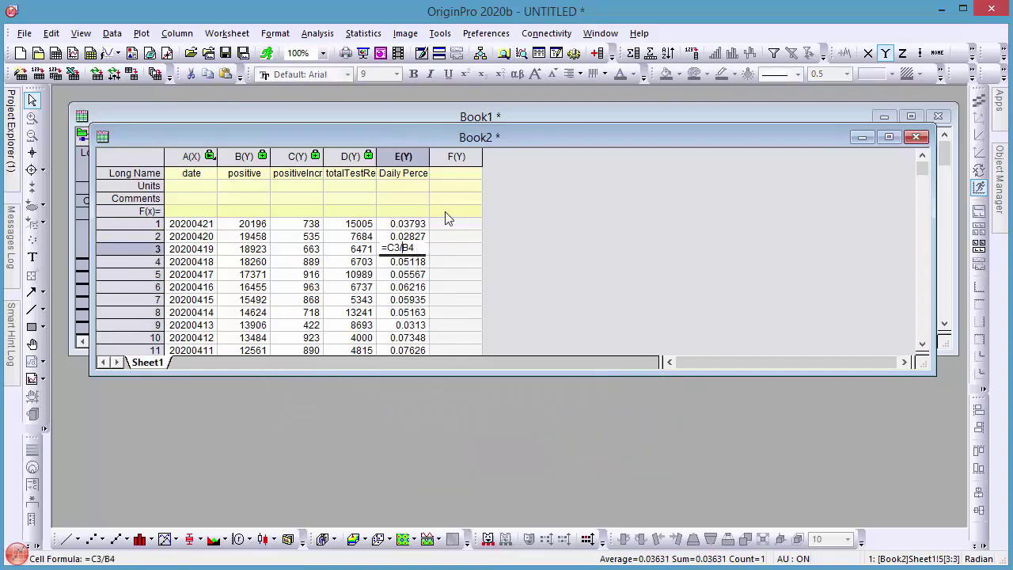
left_click(460, 175)
type("Test Positive Rate")
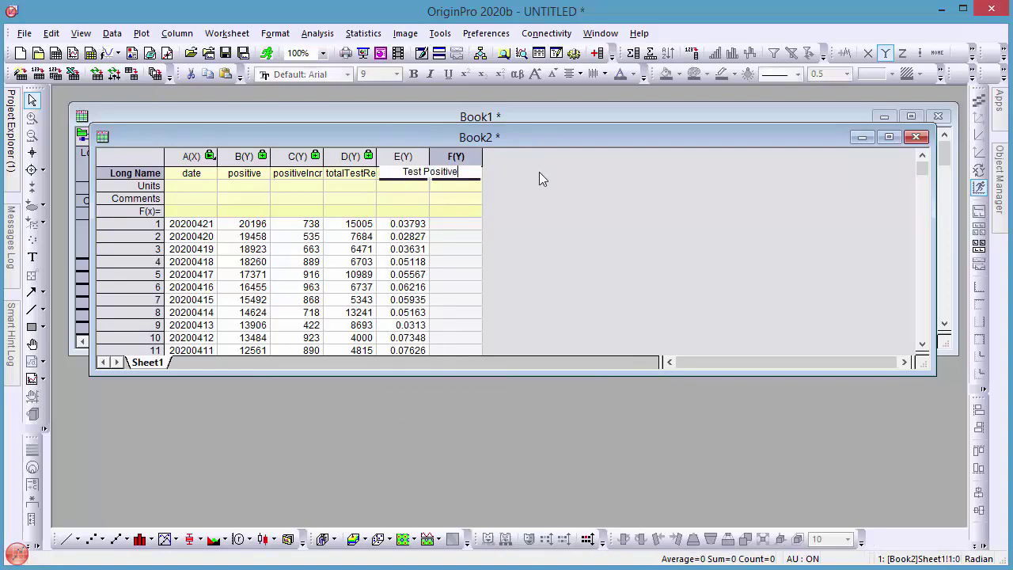
Commit the Test Positive Rate name and fill column F with the formula C/D.
key("Return")
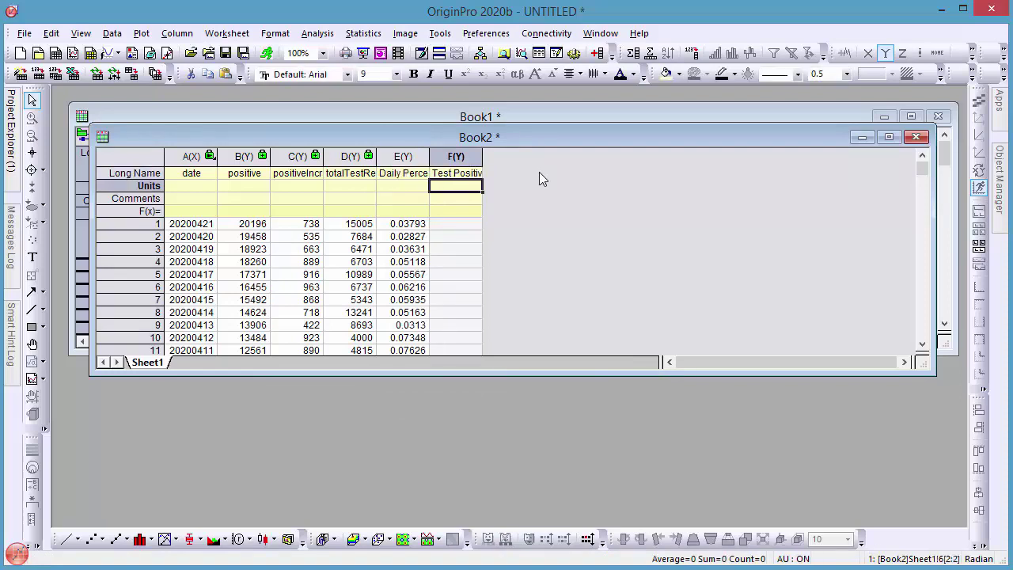
left_click(470, 213)
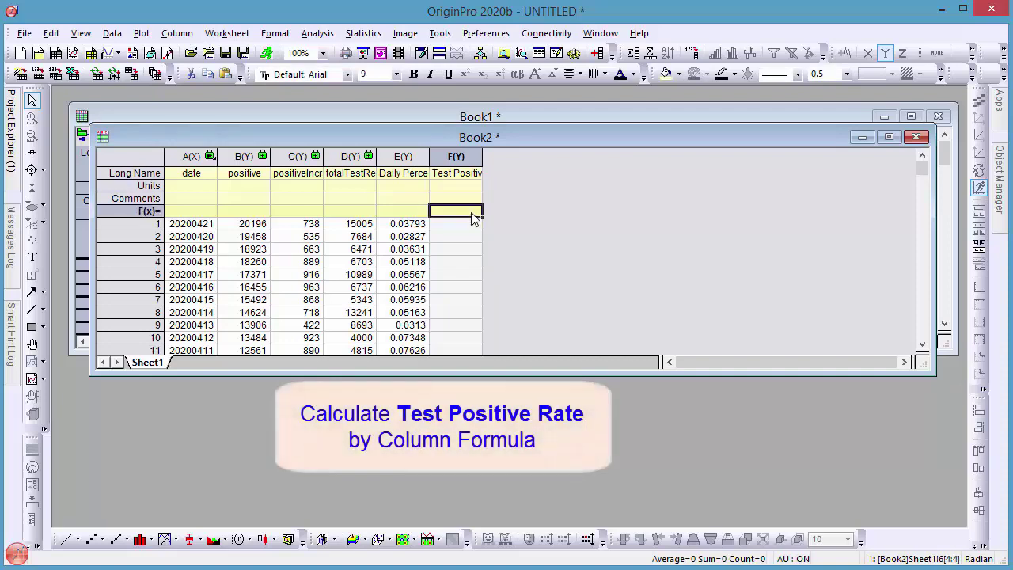
type("C/D")
key("Return")
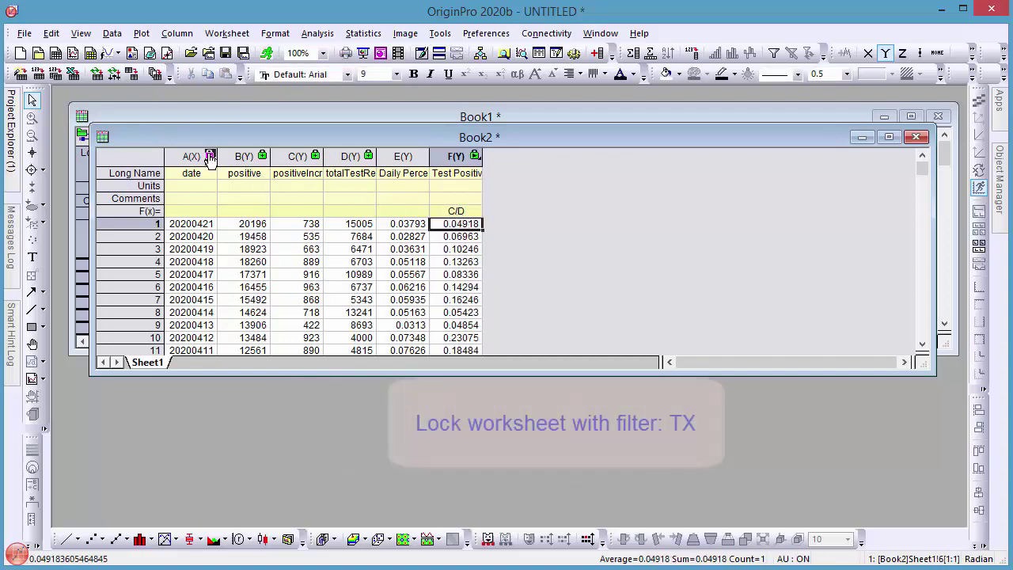
Lock the TX worksheet filter in Book2 and select column E.
left_click(209, 155)
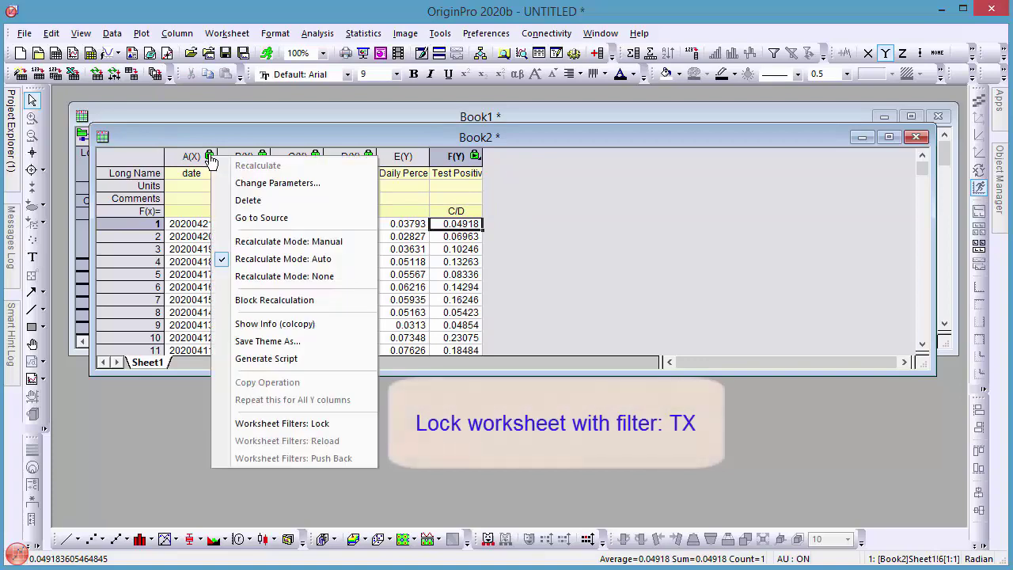
left_click(327, 425)
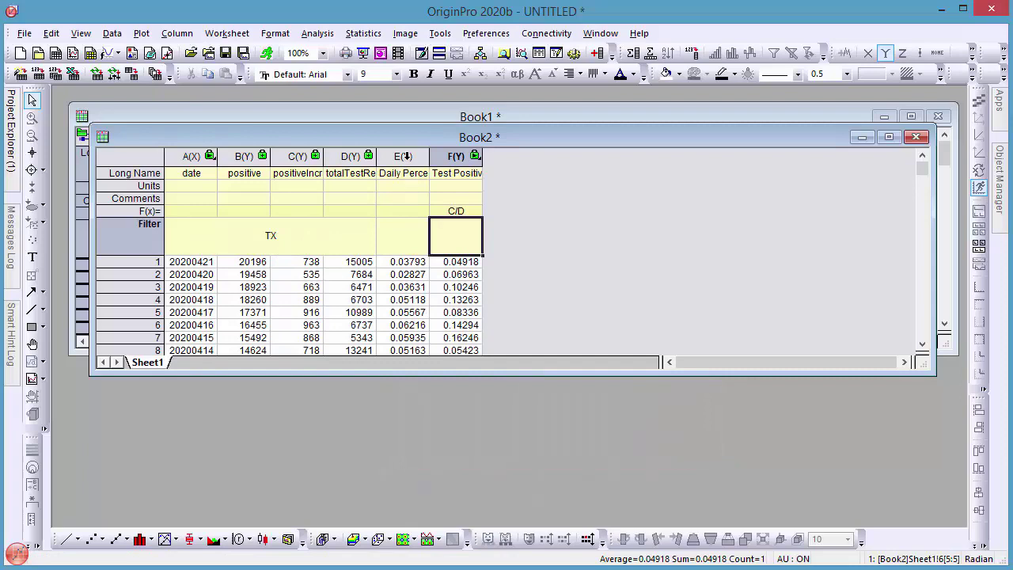
left_click(404, 156)
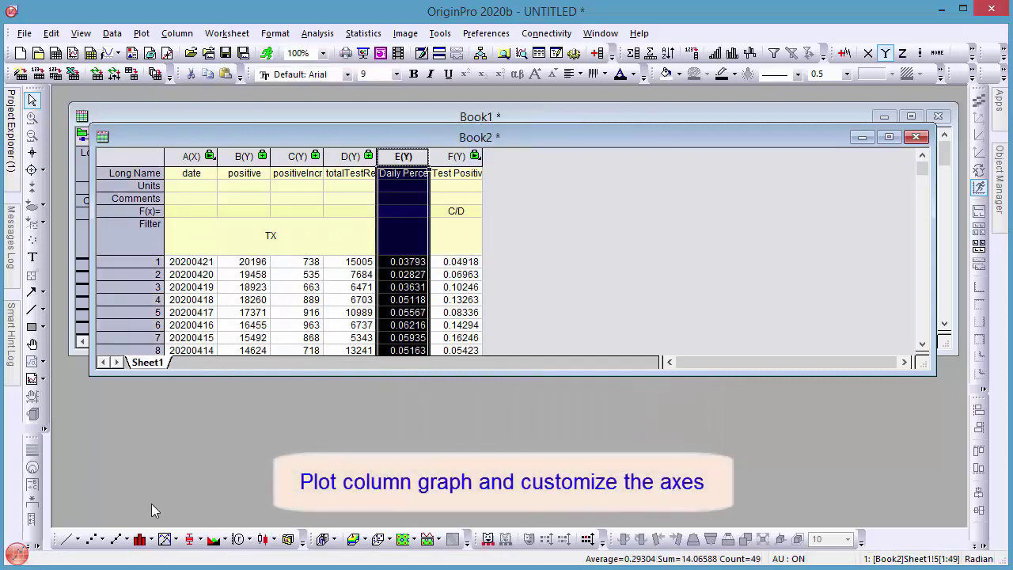
Create a column graph of column E, widen it, and fit the page to the layer.
left_click(139, 539)
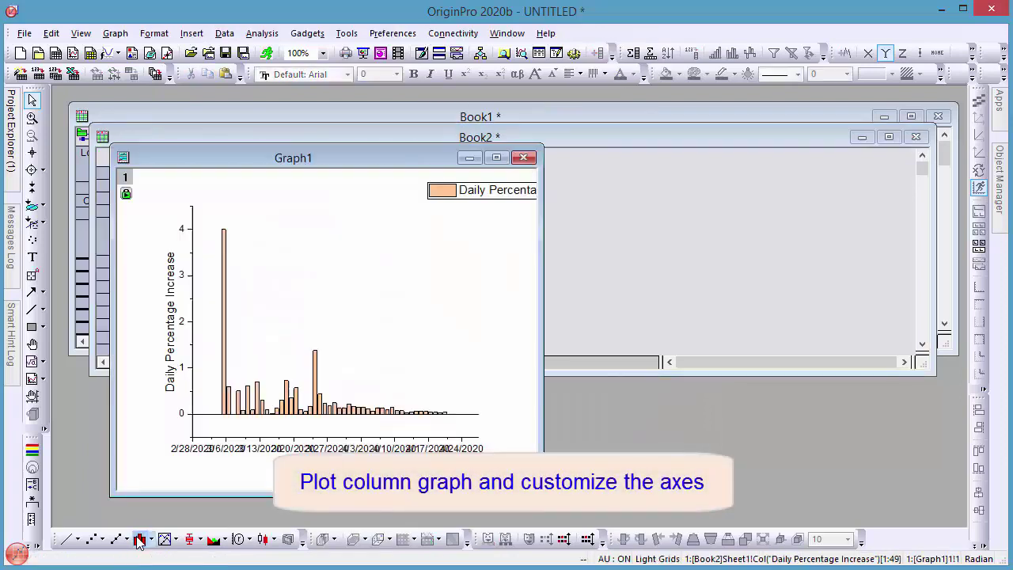
left_click_drag(541, 309, 903, 313)
left_click(470, 323)
left_click_drag(470, 323, 871, 312)
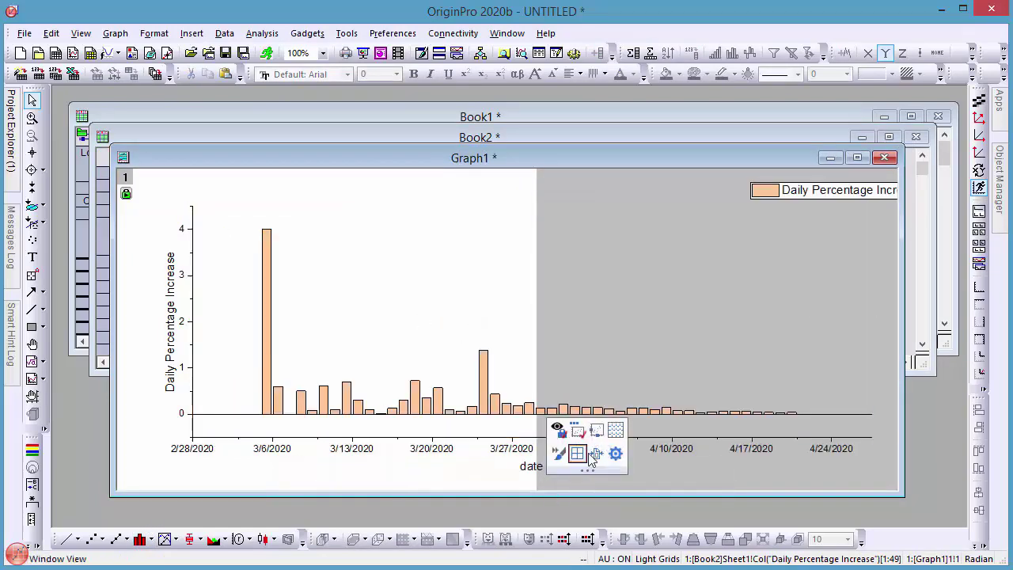
left_click(595, 453)
left_click(557, 369)
Set the vertical axis range from 0 to 0.25.
left_click(167, 300)
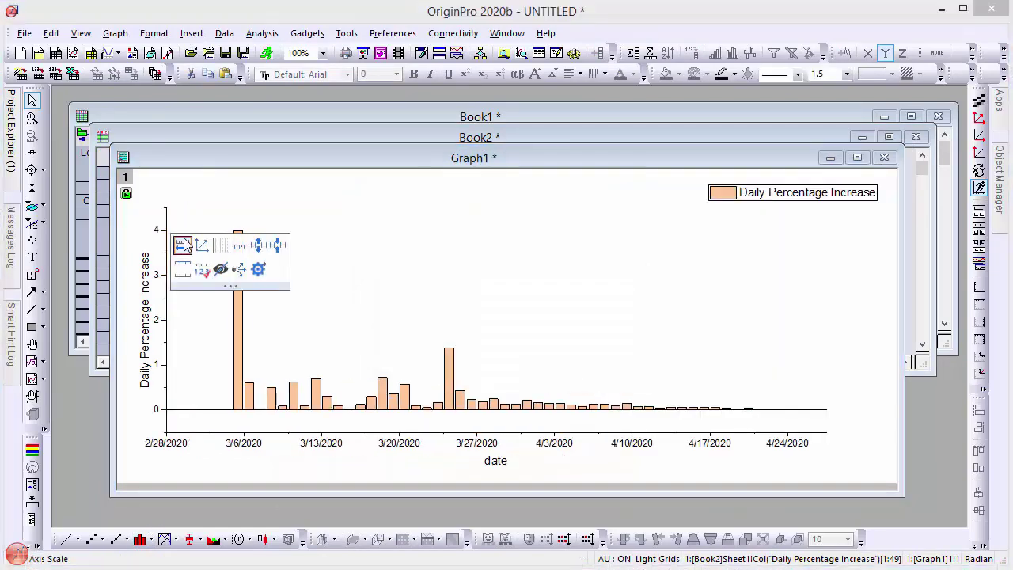
left_click(183, 246)
double_click(509, 284)
type("0")
key("Tab")
type("0.2")
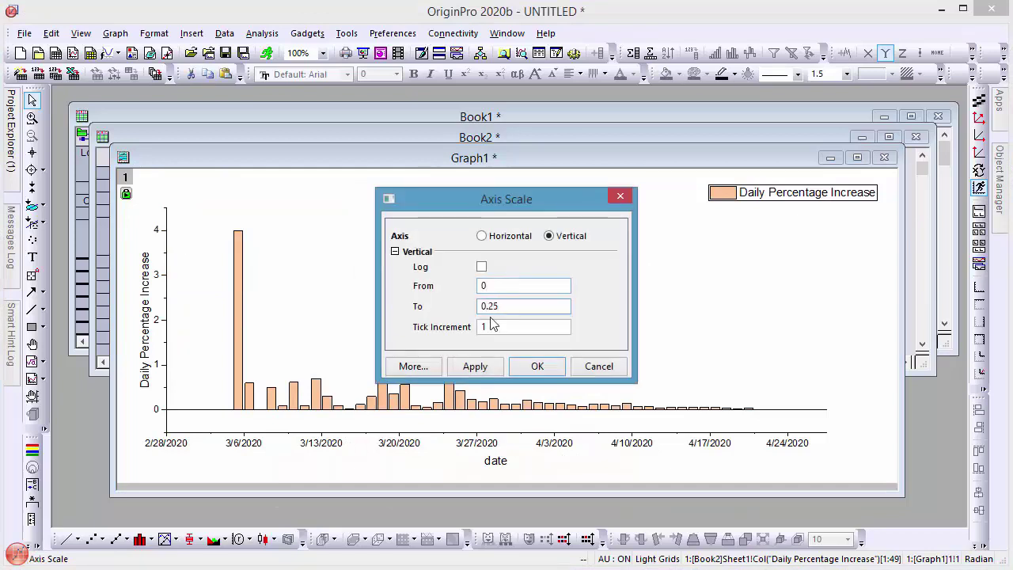
left_click(475, 365)
Set the horizontal axis to end on 4/25 with a 2-day tick increment.
left_click(482, 236)
left_click(504, 288)
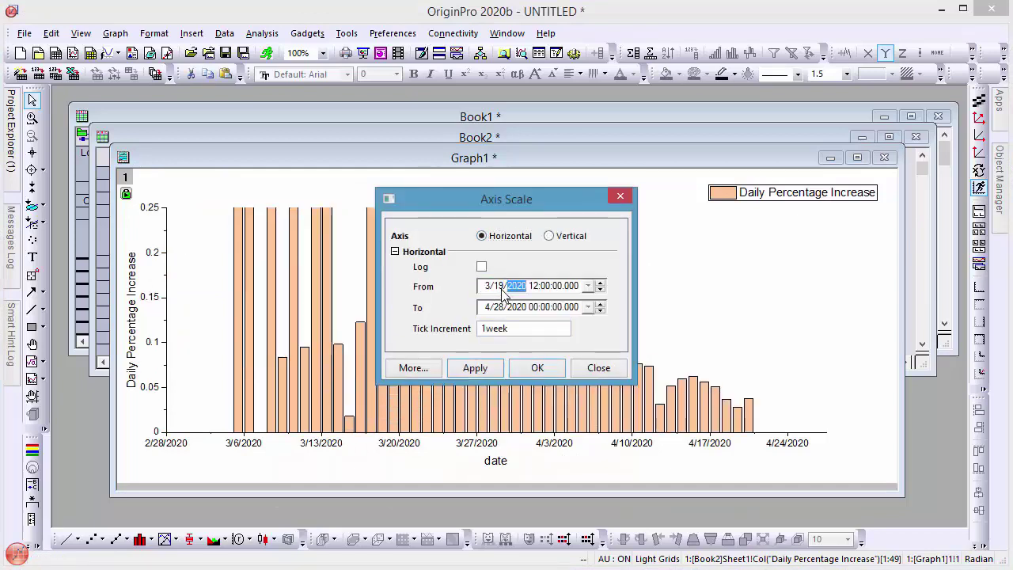
left_click(497, 307)
type("25")
double_click(517, 328)
type("2")
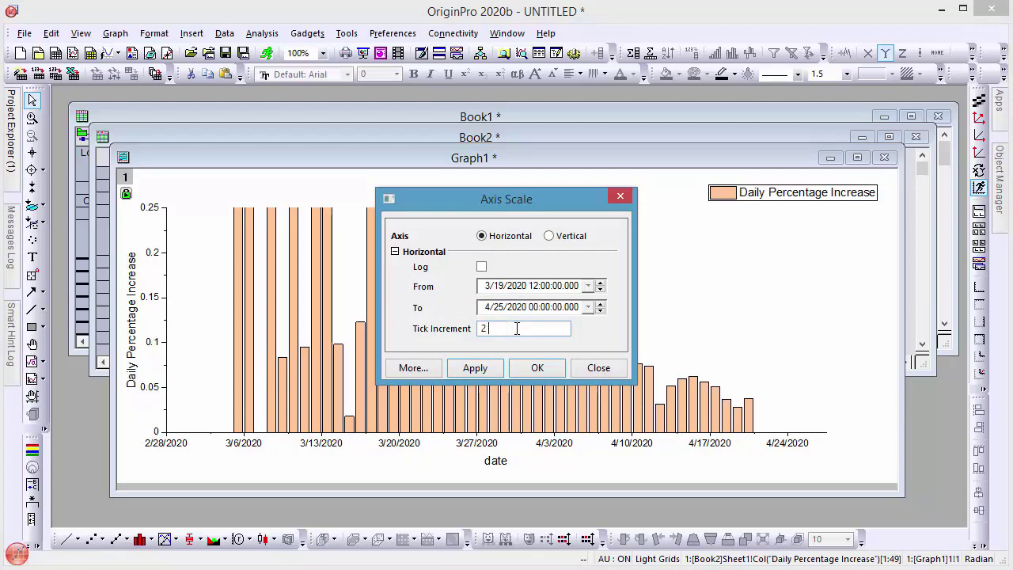
left_click(537, 368)
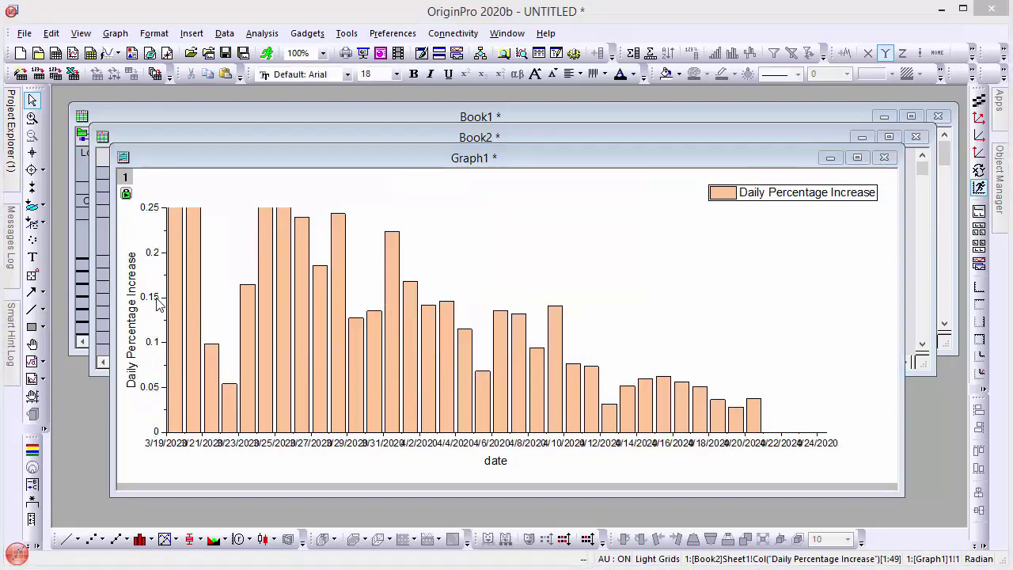
Format the vertical axis tick labels as #% percentages.
double_click(156, 300)
left_click(467, 167)
left_click(467, 244)
left_click(490, 189)
left_click(473, 382)
left_click(744, 522)
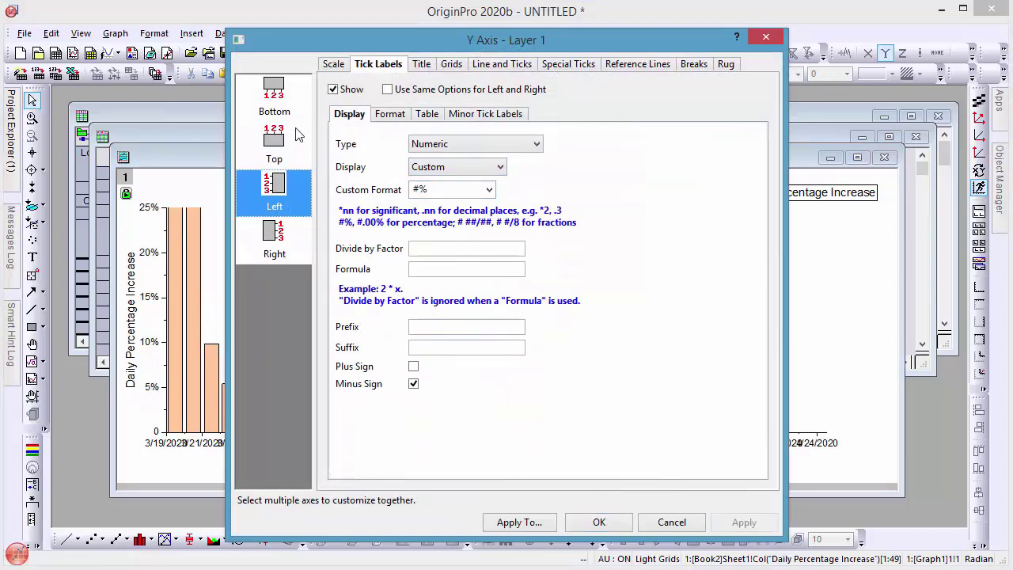
Show bottom axis dates in short 4/22 format with ticks anchored at 3/20.
left_click(273, 93)
left_click(459, 166)
left_click(446, 218)
left_click(734, 522)
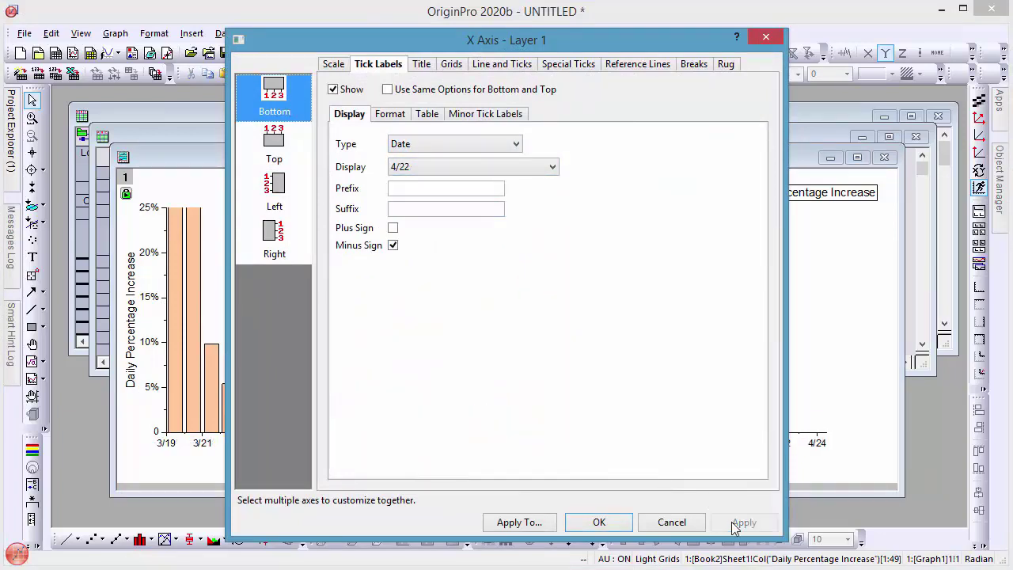
left_click(333, 65)
left_click(425, 285)
type("3/20/2020")
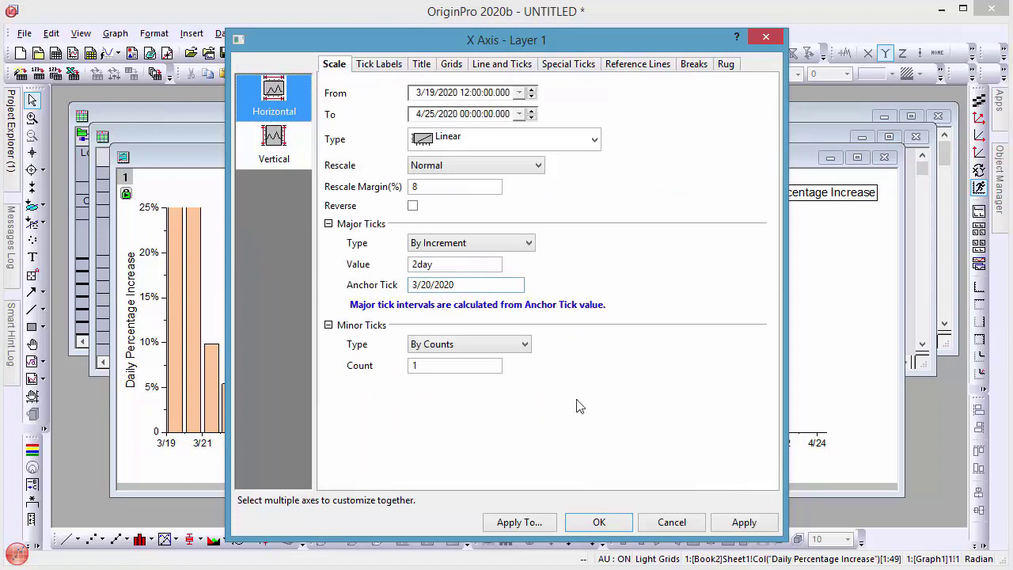
left_click(736, 525)
Add a right axis line with tick labels matching the left axis.
left_click(502, 64)
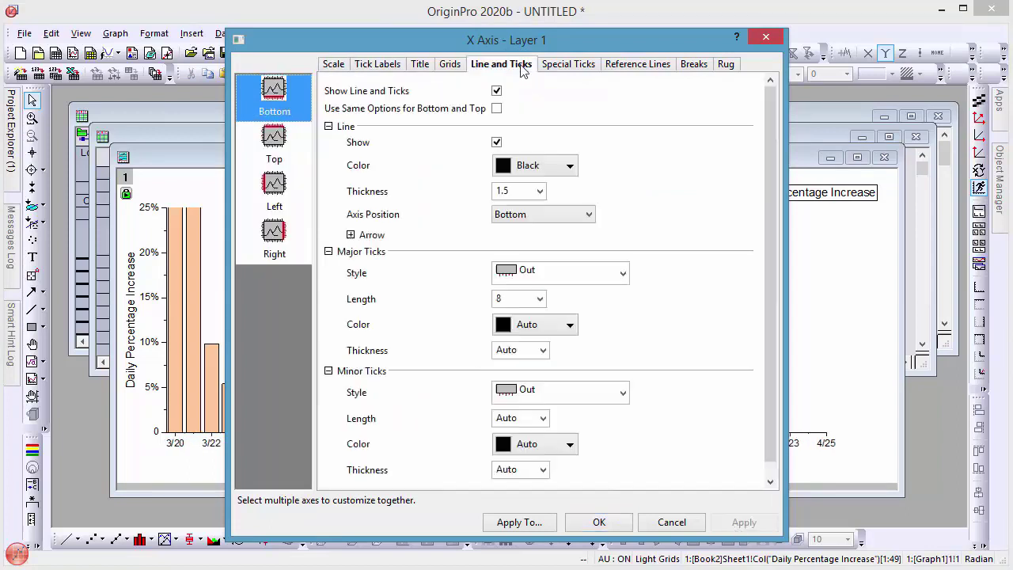
left_click(274, 238)
left_click(487, 91)
left_click(730, 523)
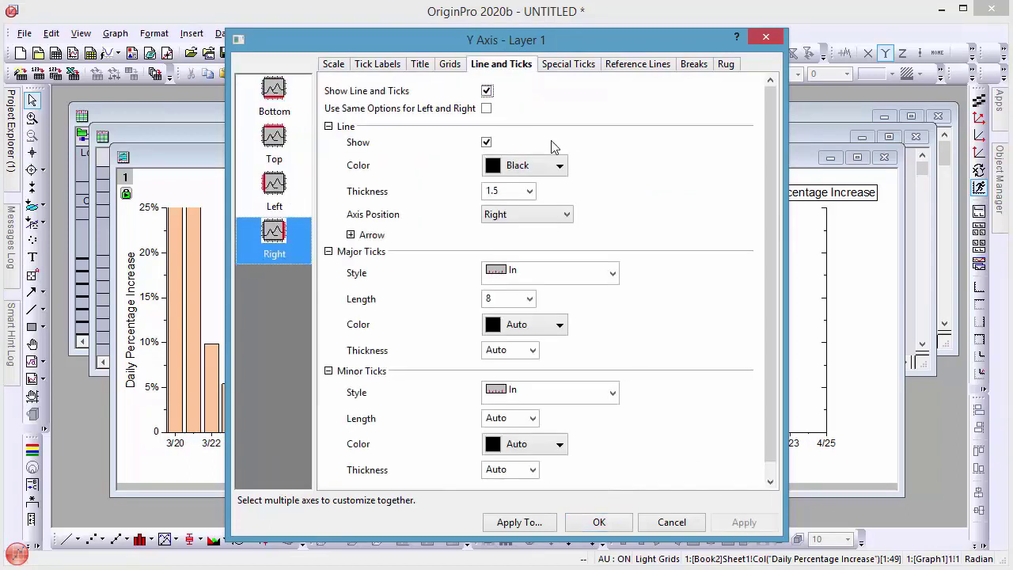
left_click(387, 68)
left_click(387, 89)
left_click(603, 522)
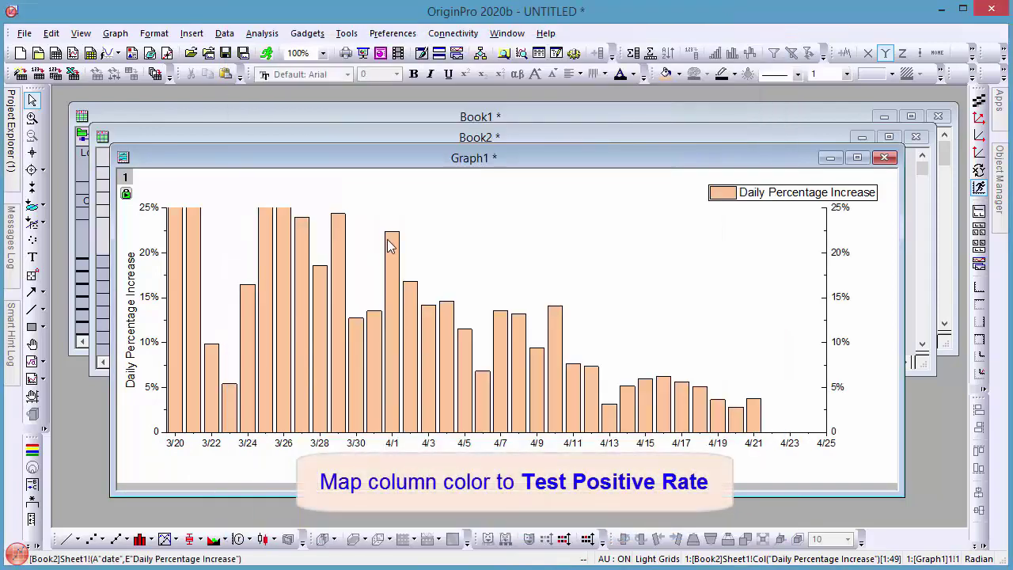
Colour the bars by points, mapped to the Test Positive Rate column F.
left_click(388, 246)
left_click(405, 189)
left_click(461, 209)
left_click(491, 326)
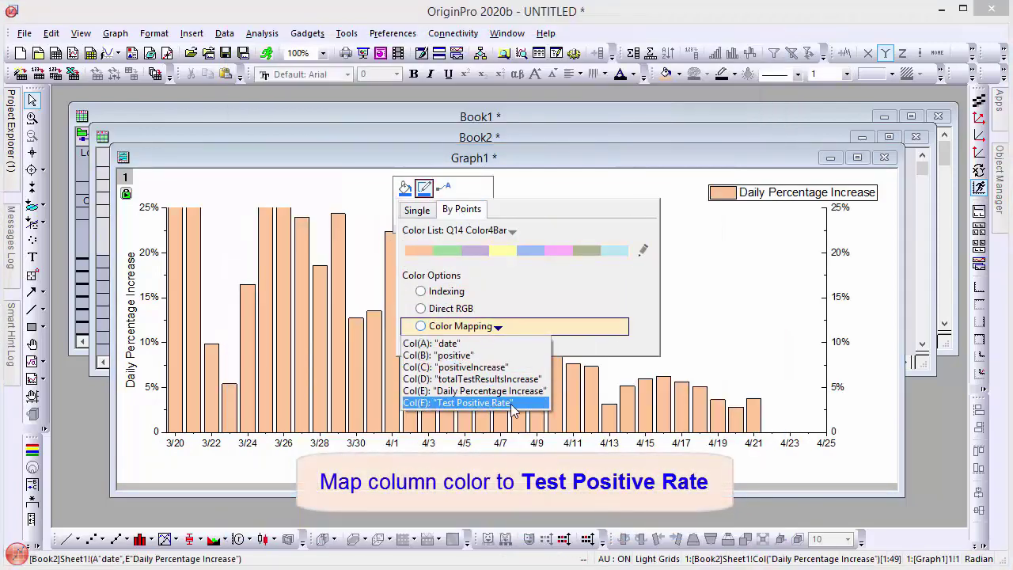
left_click(475, 403)
Set the colormap levels to range from 0.02 to 0.3.
double_click(412, 313)
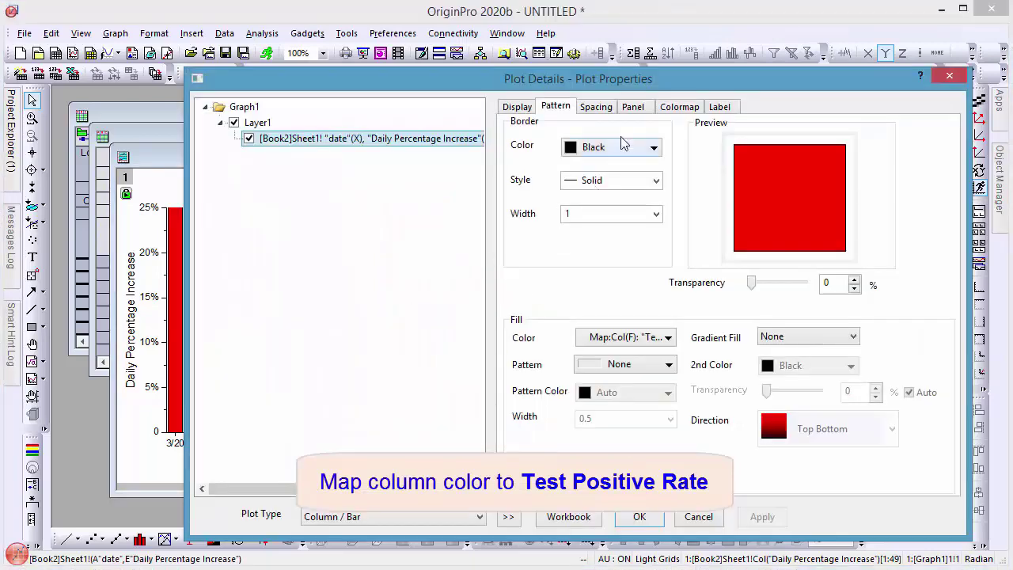
left_click(679, 106)
left_click(529, 149)
type("0.02")
key("Tab")
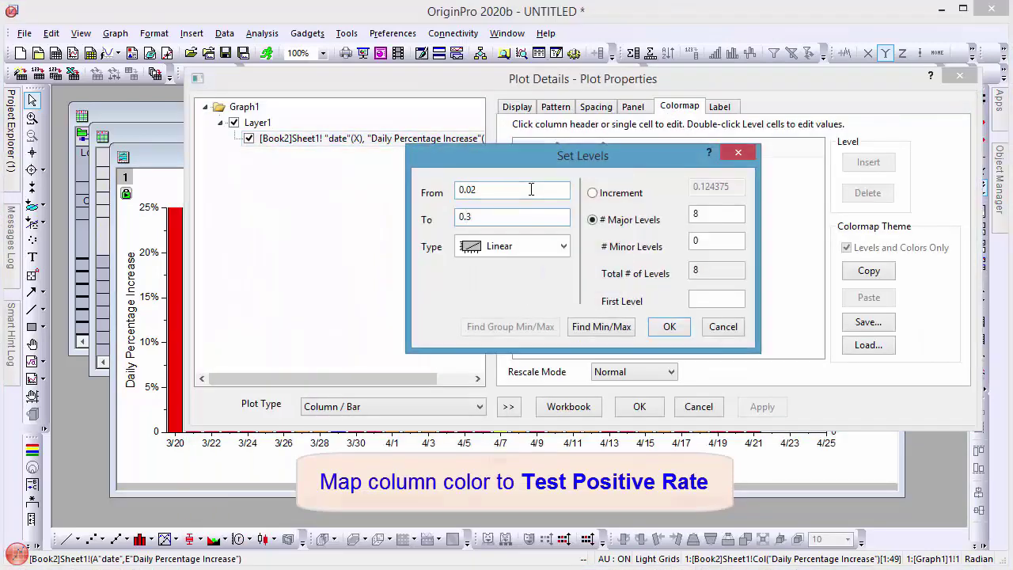
left_click(669, 326)
Make the colormap fill run from green to red.
left_click(585, 148)
left_click(551, 265)
left_click(542, 313)
left_click(542, 314)
left_click(528, 361)
left_click(700, 156)
Keep the lowest level green, make above-range values red, apply, and delete the legend.
left_click(587, 163)
left_click(700, 140)
left_click(599, 293)
left_click(570, 142)
left_click(528, 194)
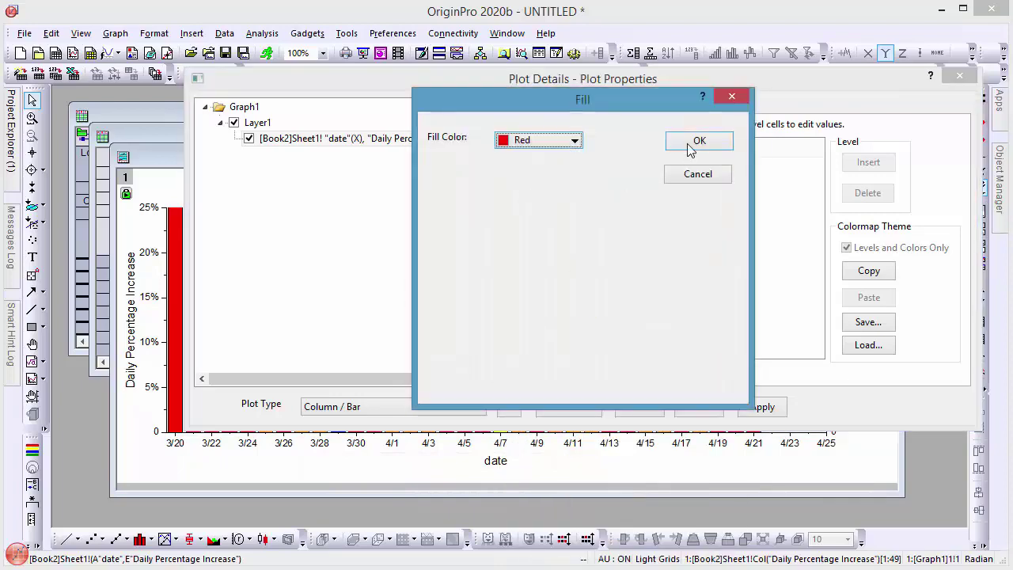
left_click(697, 142)
left_click(639, 407)
left_click(781, 199)
key("Delete")
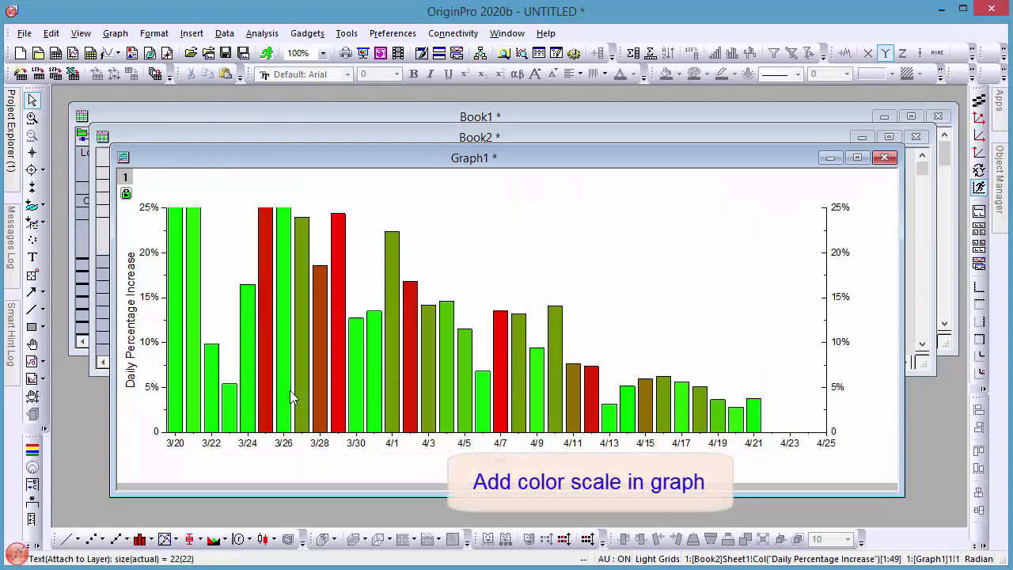
Add a colour scale, stretch it into a wide horizontal bar, and reverse its order.
left_click(32, 450)
left_click_drag(870, 297, 545, 278)
left_click_drag(554, 410, 812, 233)
double_click(631, 199)
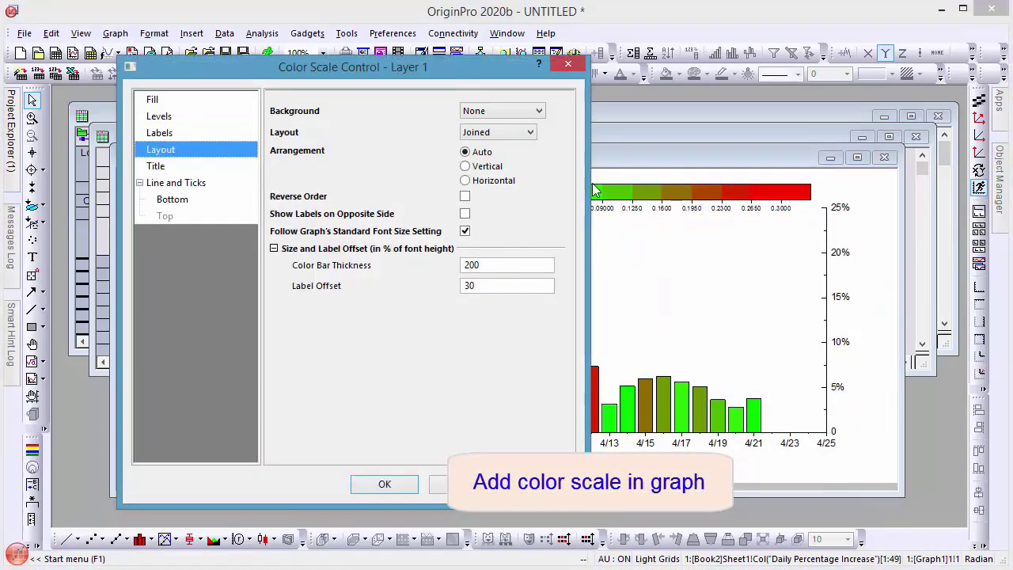
left_click(464, 198)
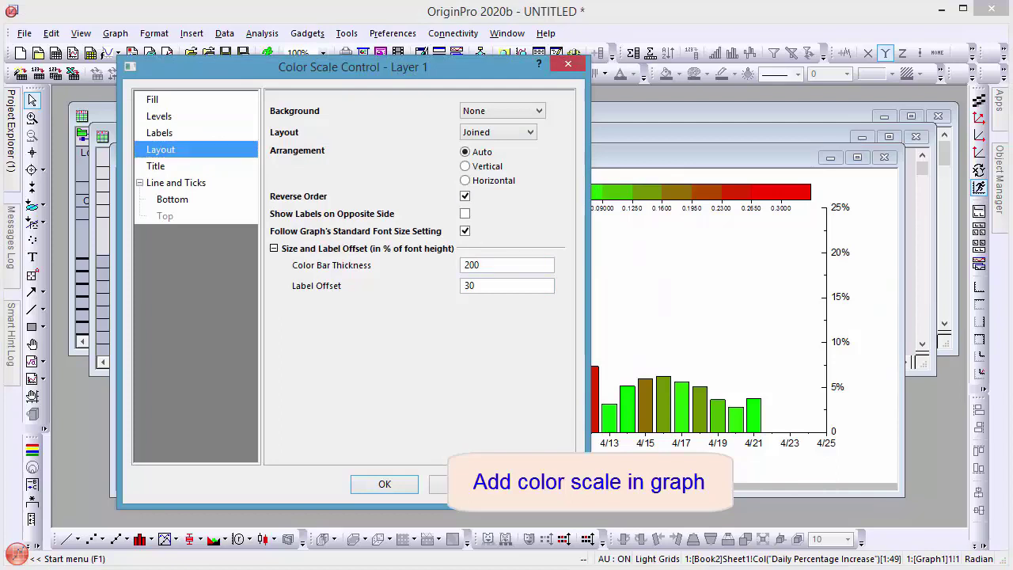
Place the colour scale title at the left, rotation 0, in bold.
left_click(198, 165)
left_click(366, 149)
left_click(349, 182)
left_click(399, 169)
left_click(372, 198)
left_click(343, 277)
Give the colour scale labels a custom percentage format and apply the changes.
left_click(159, 132)
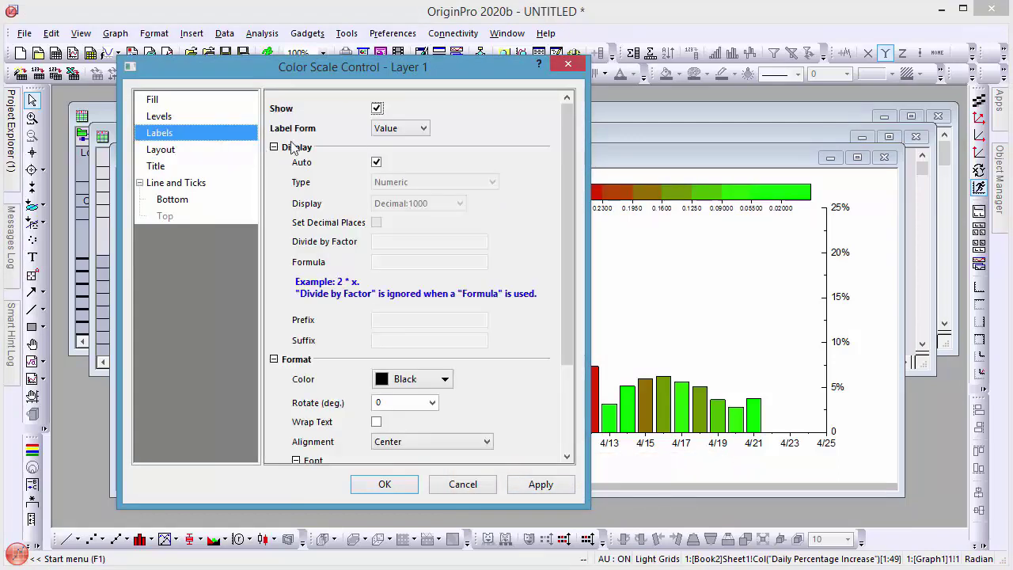
left_click(375, 161)
left_click(443, 203)
left_click(440, 269)
left_click(441, 227)
left_click(442, 227)
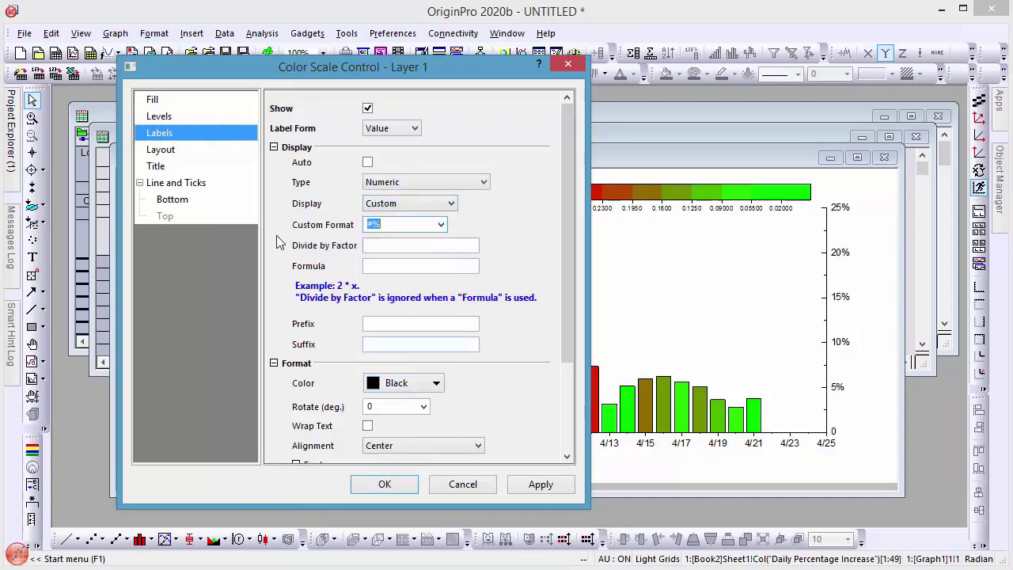
left_click(159, 116)
left_click(393, 485)
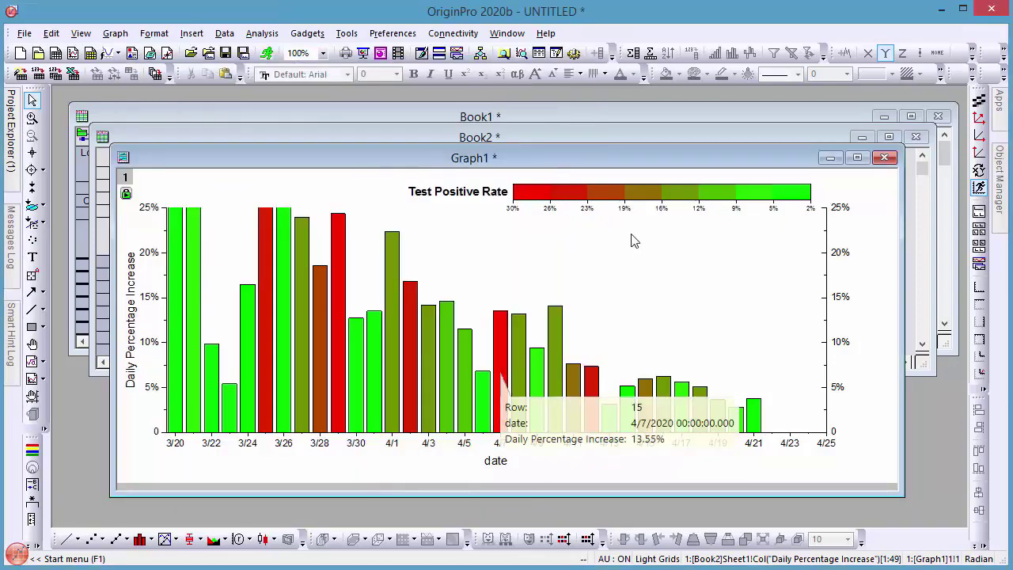
right_click(518, 239)
left_click(618, 265)
type("Dai")
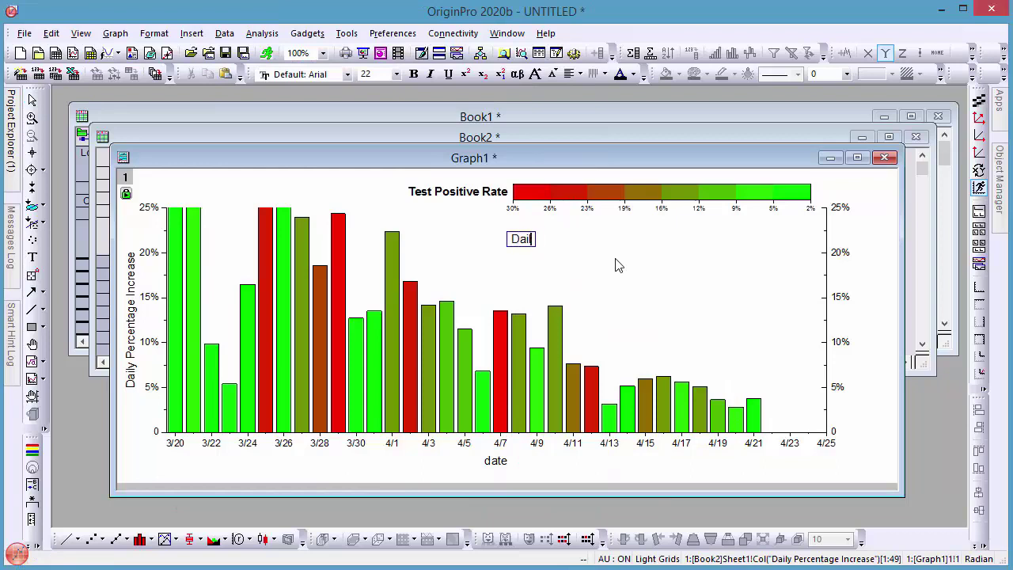
type("ly New Cases in %(1, @LF")
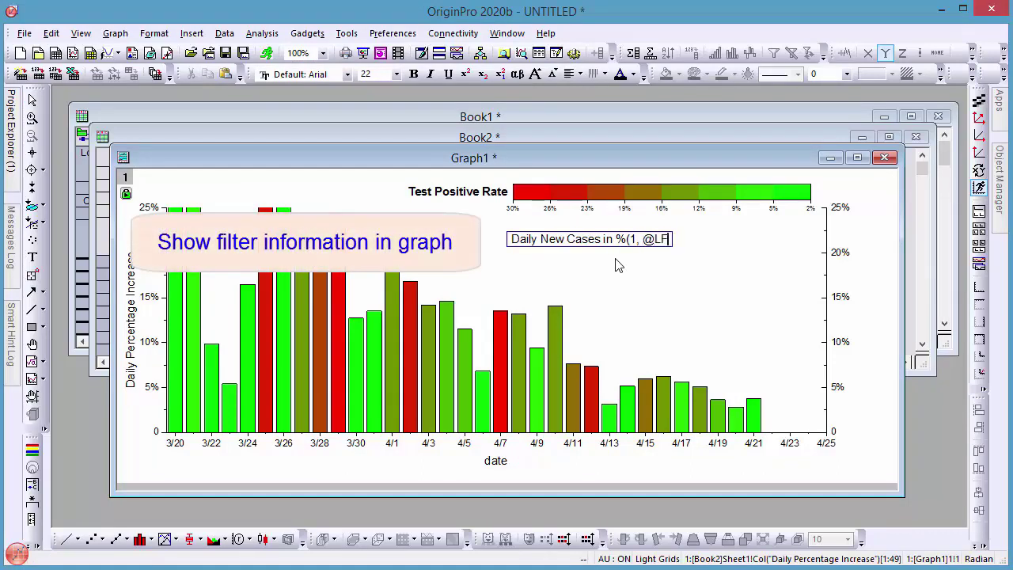
type(", A)")
left_click(623, 244)
Set the label's Substitution Level to 1 so it displays TX.
right_click(623, 246)
left_click(669, 430)
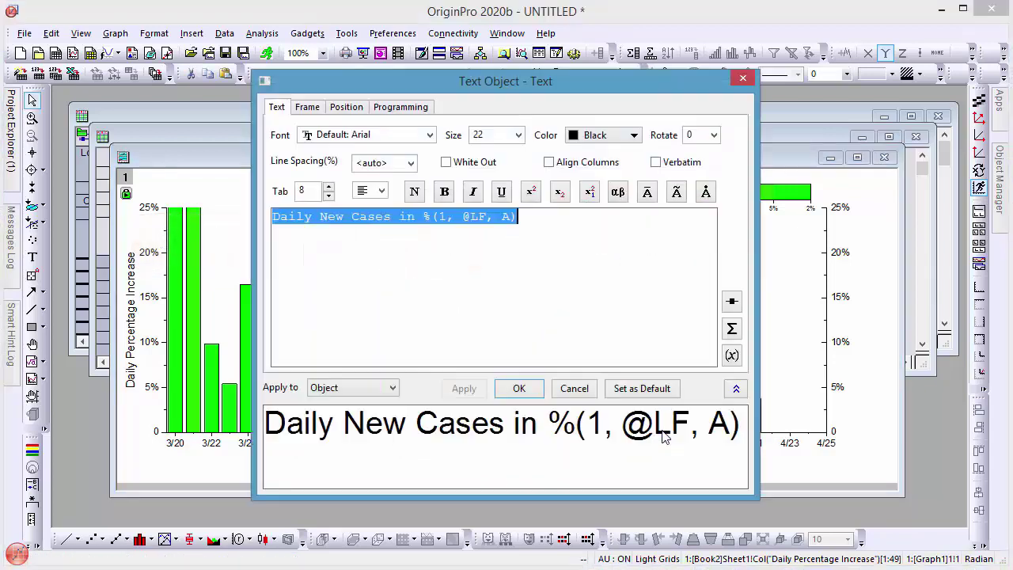
left_click(400, 107)
left_click(467, 184)
left_click(469, 213)
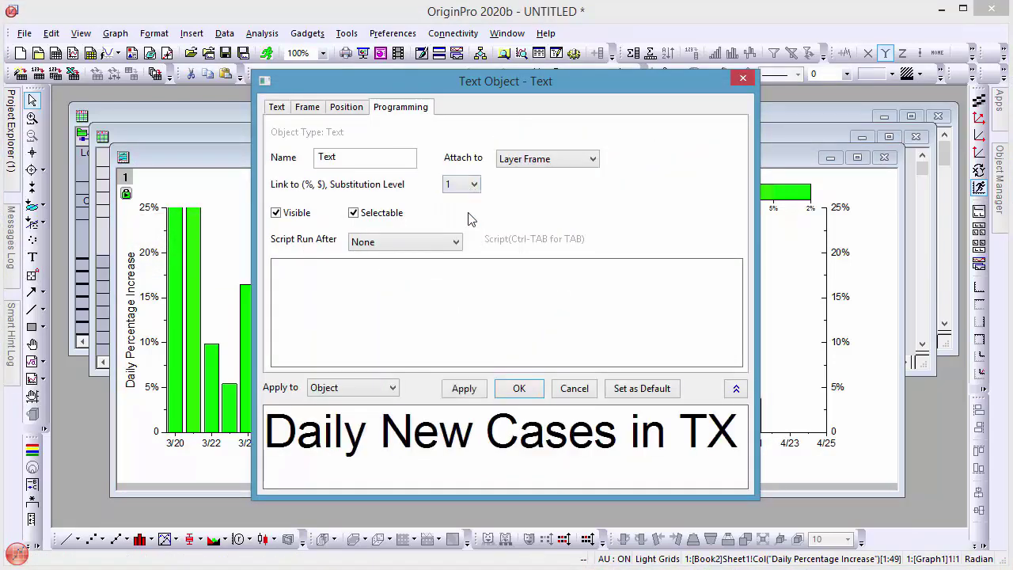
left_click(519, 389)
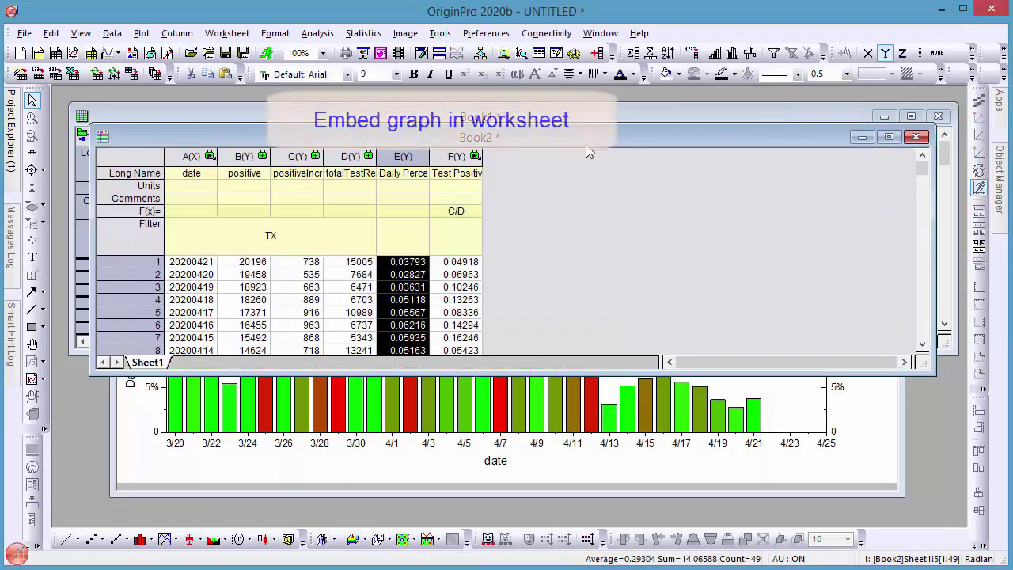
Embed Graph1 into the Book2 worksheet, enlarge it beside the Texas data, then move Book2 down.
right_click(498, 179)
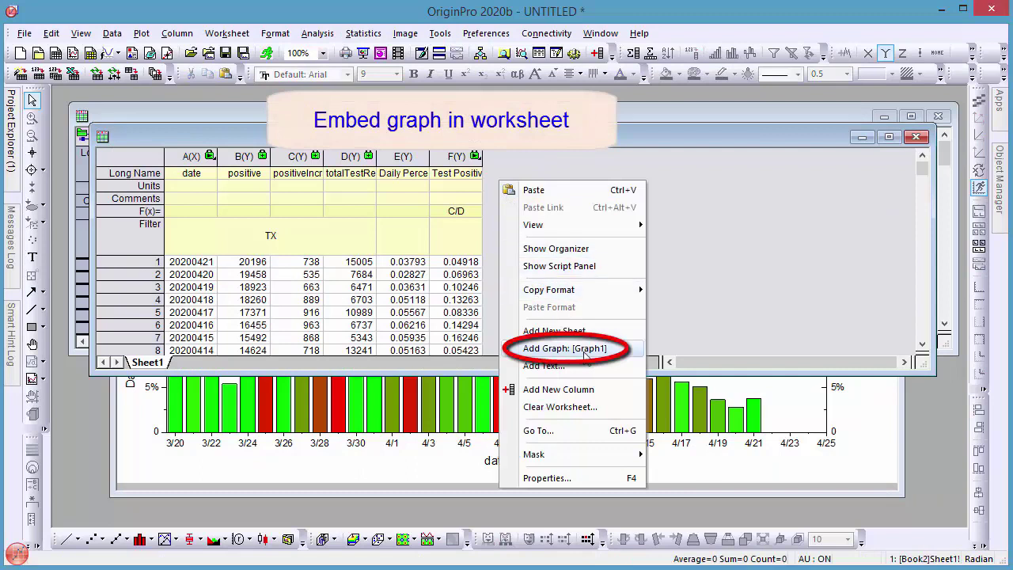
left_click(593, 348)
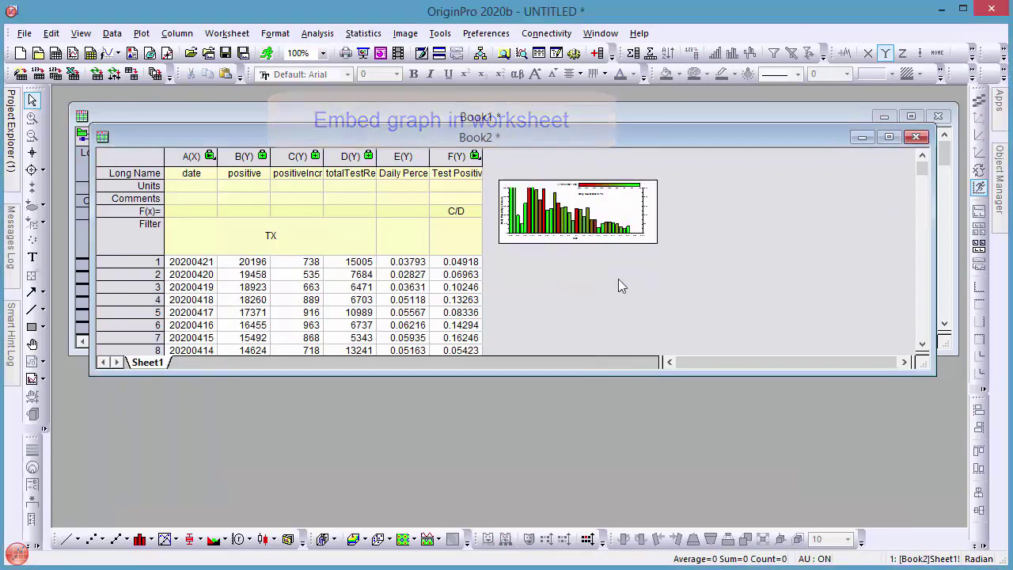
left_click(657, 245)
left_click_drag(656, 243, 908, 342)
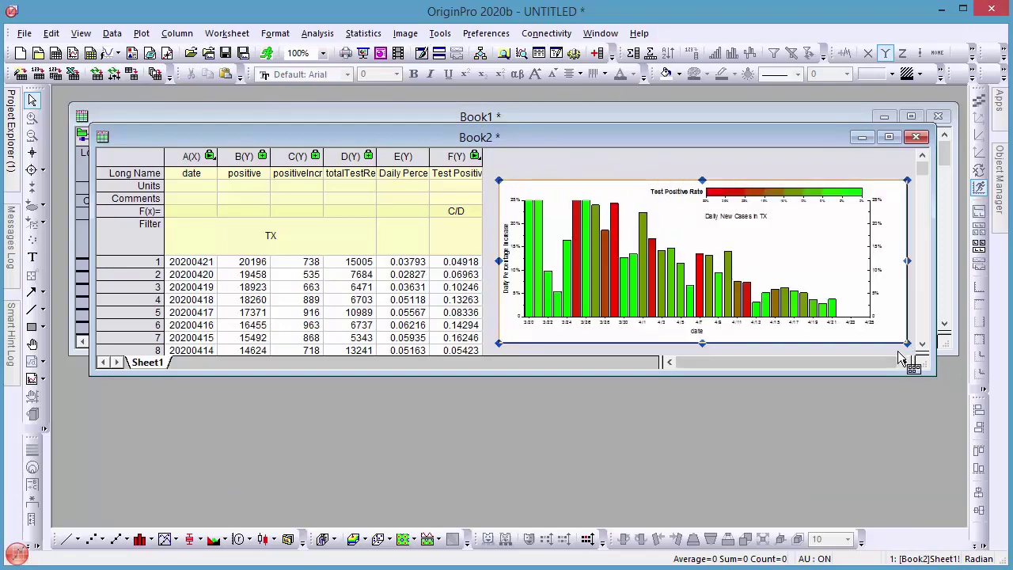
left_click(907, 354)
left_click_drag(677, 141, 657, 284)
Duplicate Book2 as Book3, reposition and shorten it, shift its embedded graph into full view, then bring Book1 forward.
right_click(502, 278)
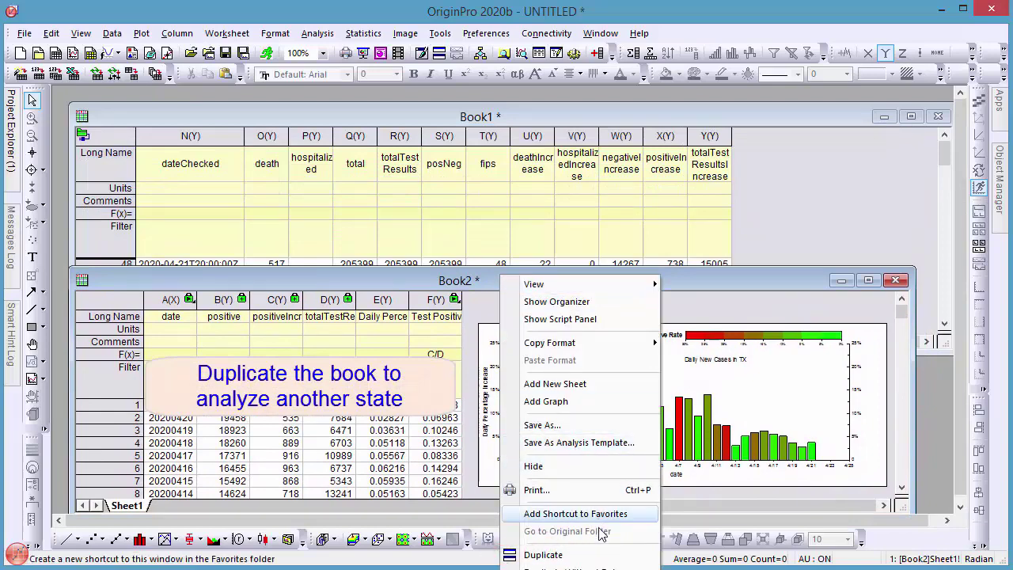
left_click(605, 556)
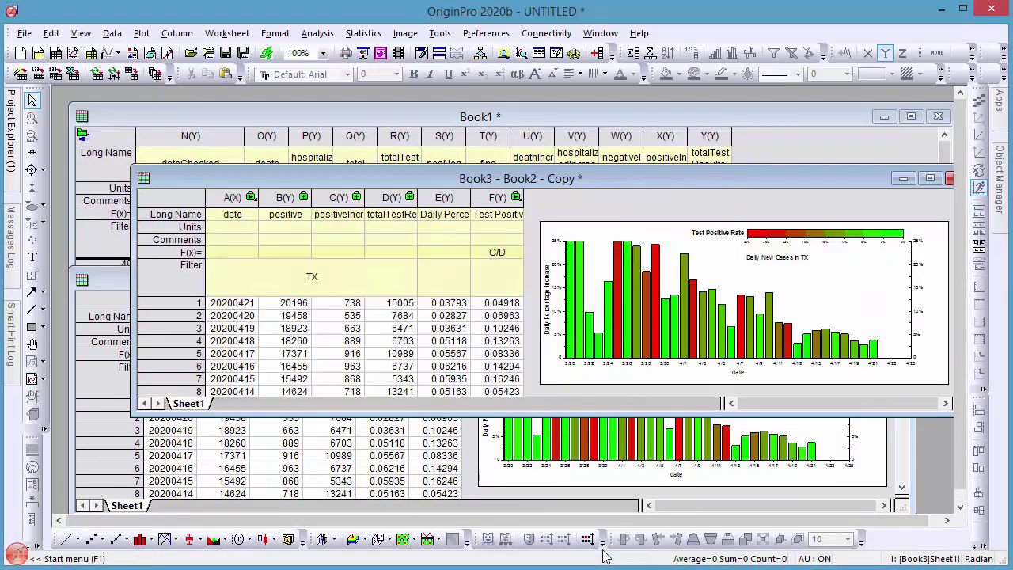
left_click_drag(538, 129, 482, 100)
left_click_drag(476, 339, 476, 302)
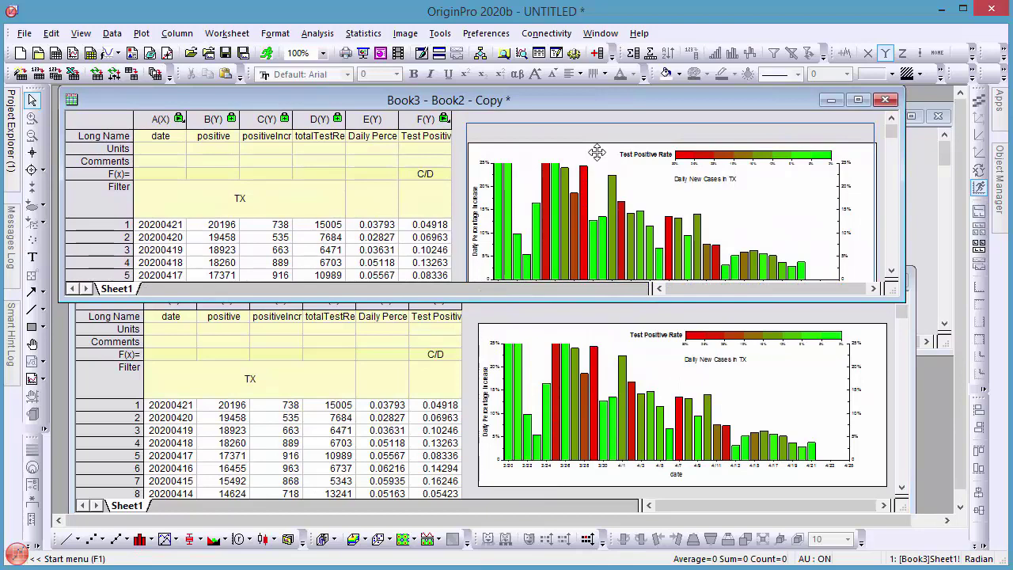
left_click_drag(597, 152, 587, 125)
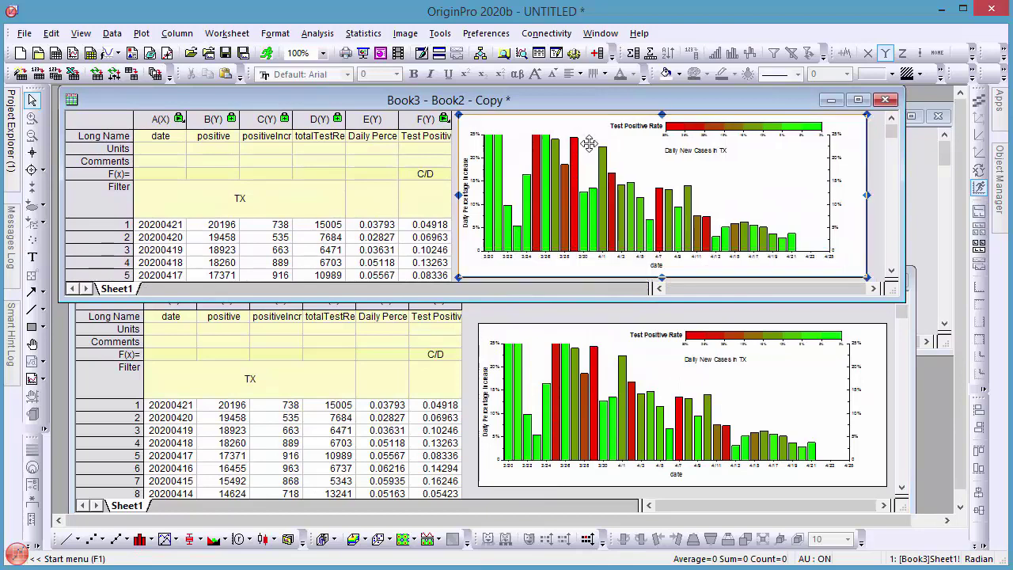
left_click(920, 227)
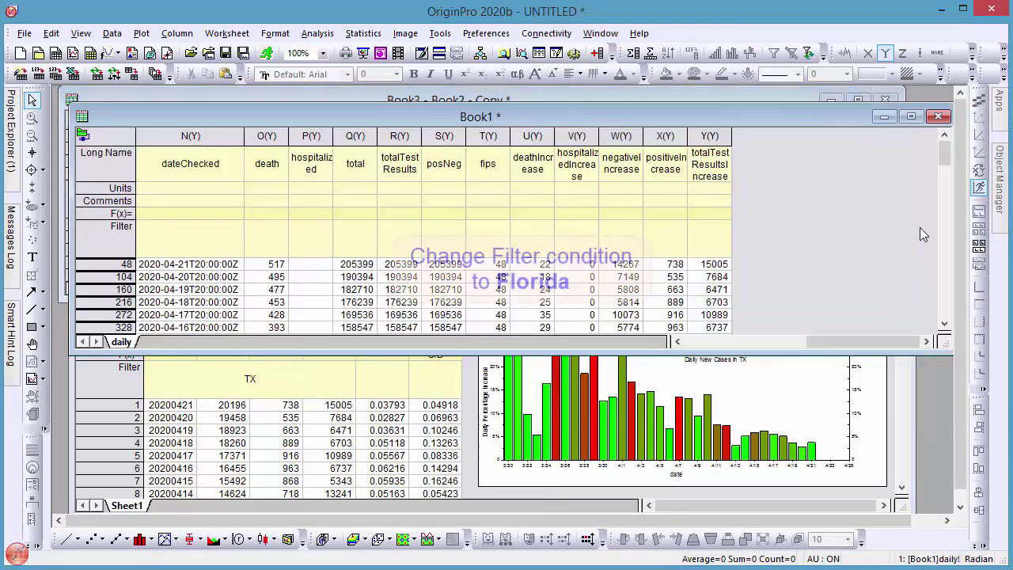
Filter Book1's state column to show only FL rows, then minimise Book1.
left_click(701, 343)
left_click(701, 344)
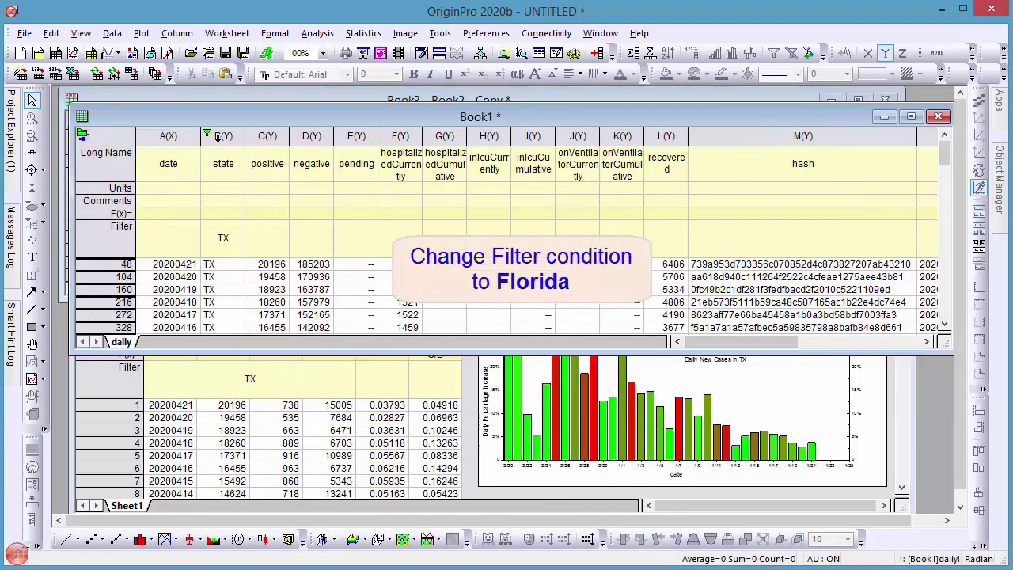
left_click(208, 136)
left_click(252, 237)
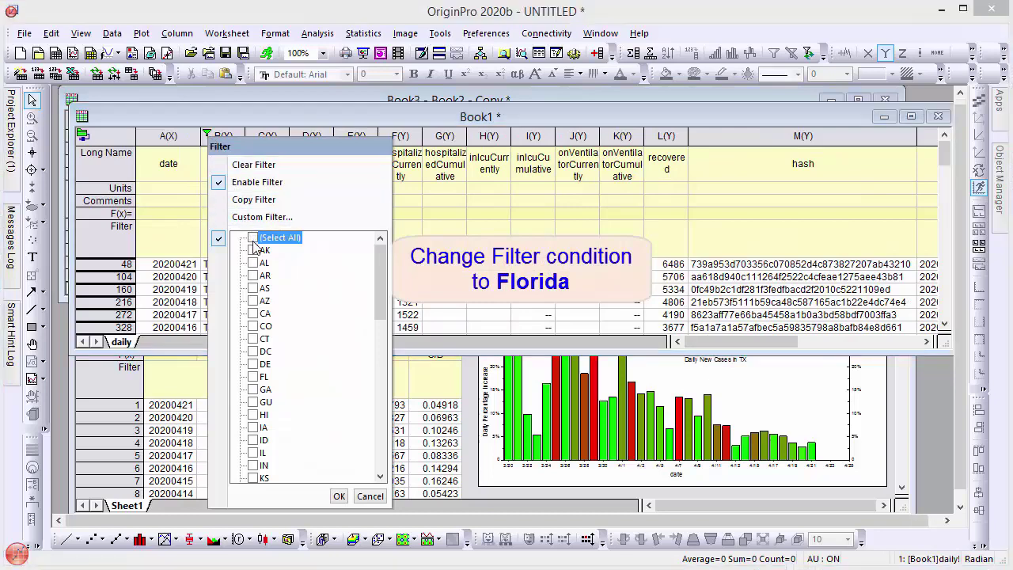
left_click(252, 377)
left_click(338, 495)
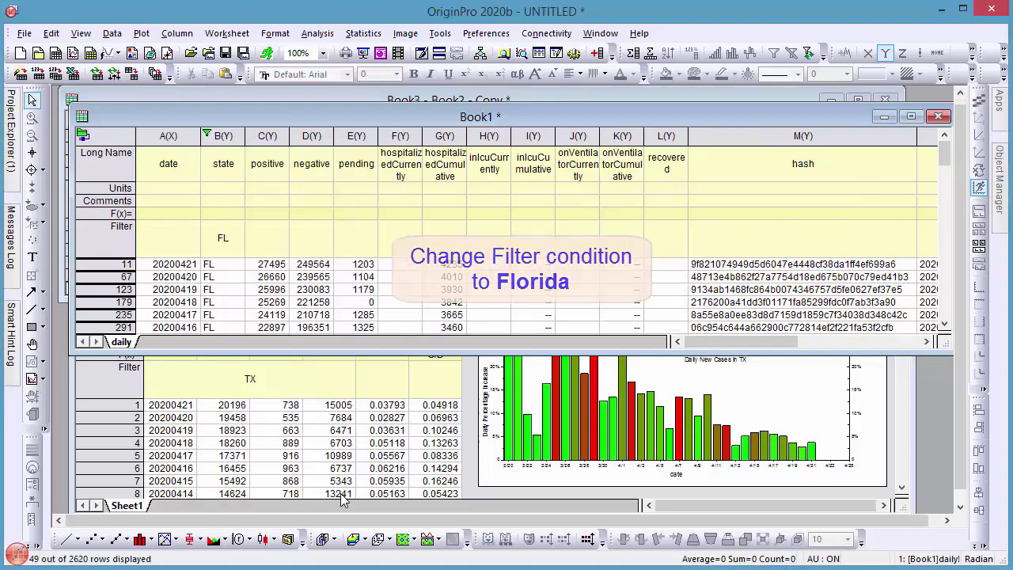
left_click(884, 117)
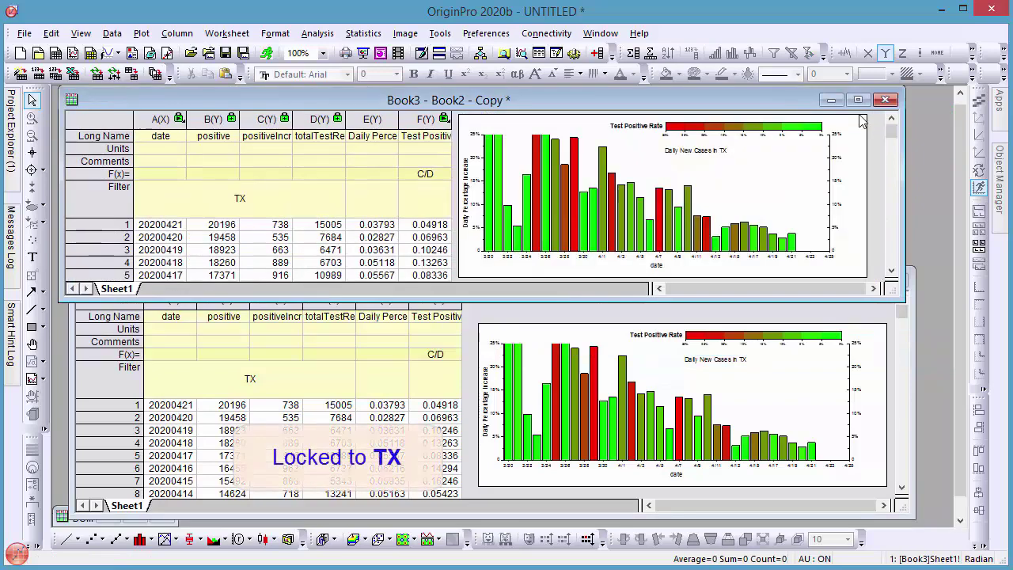
Reload Book3's worksheet filter to show Florida data, then restore Book1 and clear its state filter choices.
left_click(179, 120)
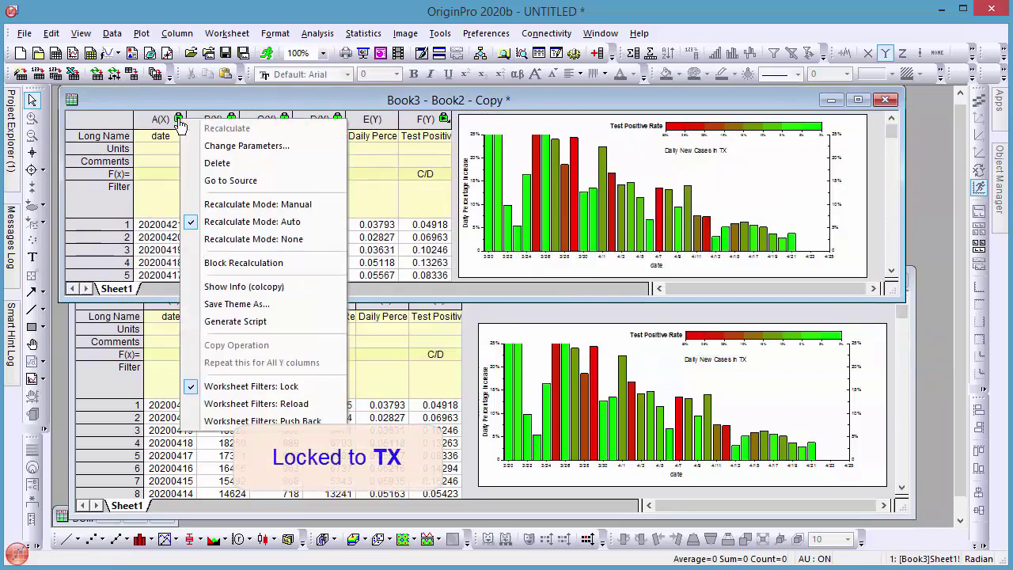
left_click(261, 404)
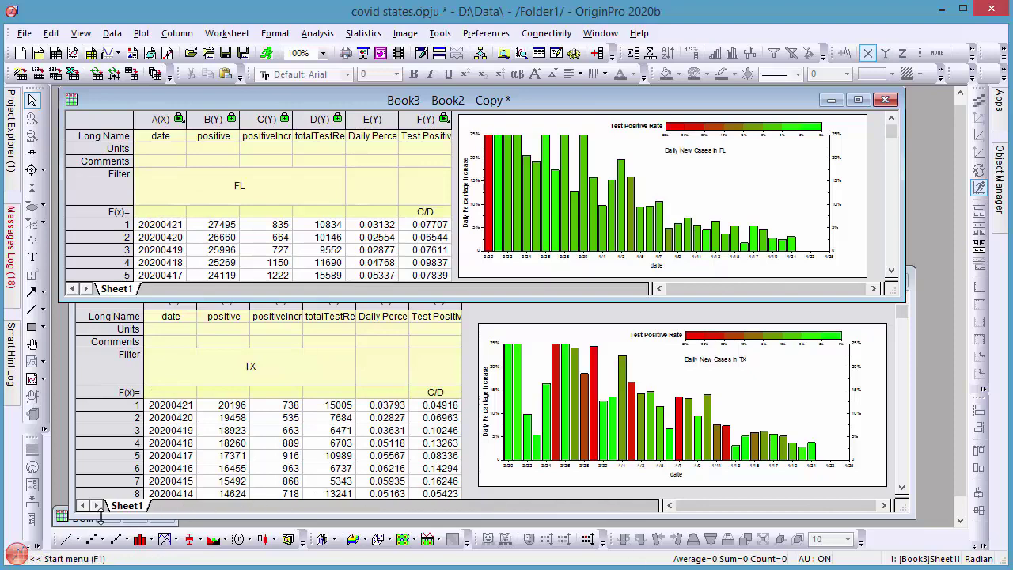
left_click(67, 532)
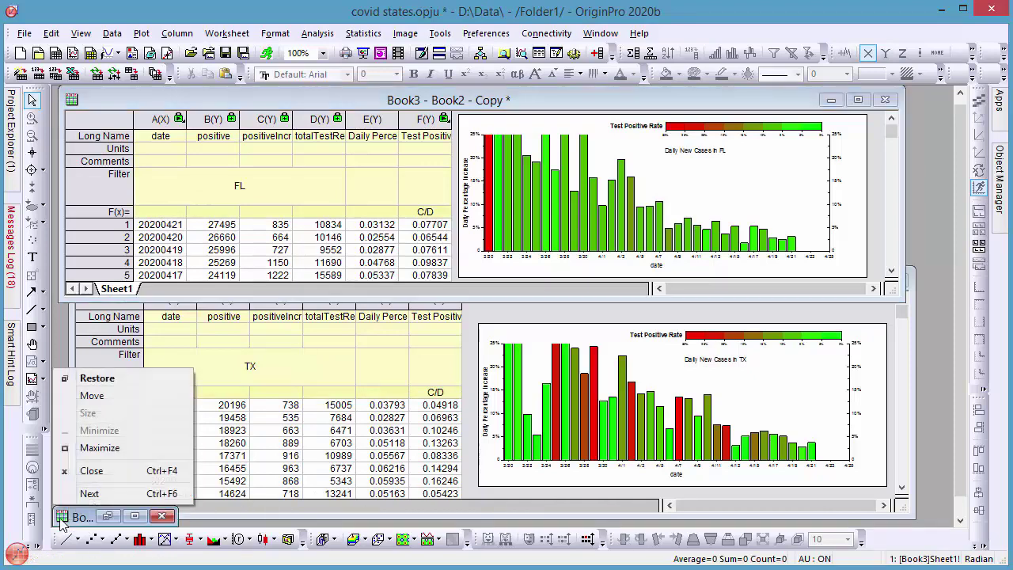
left_click(127, 379)
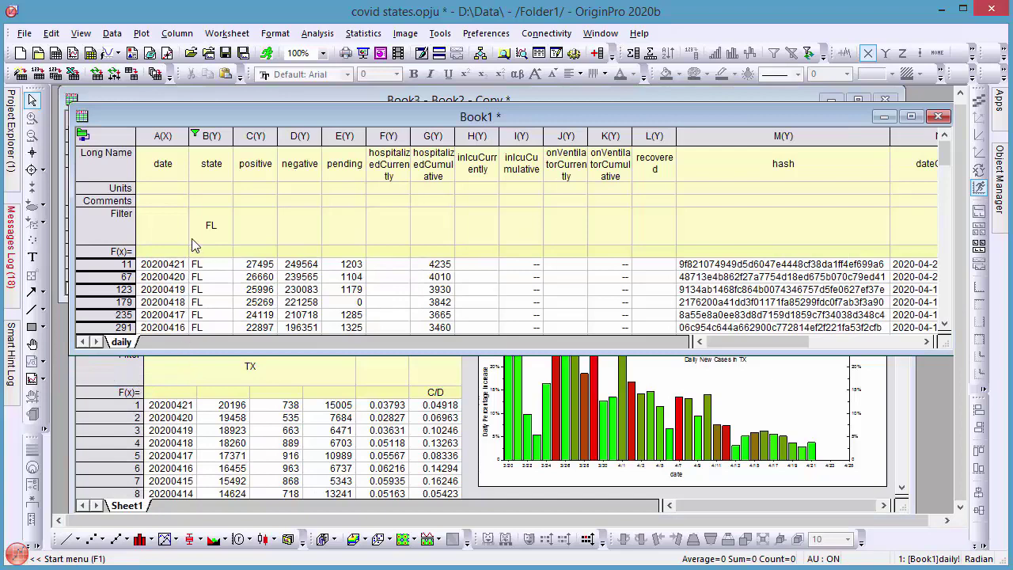
left_click(196, 137)
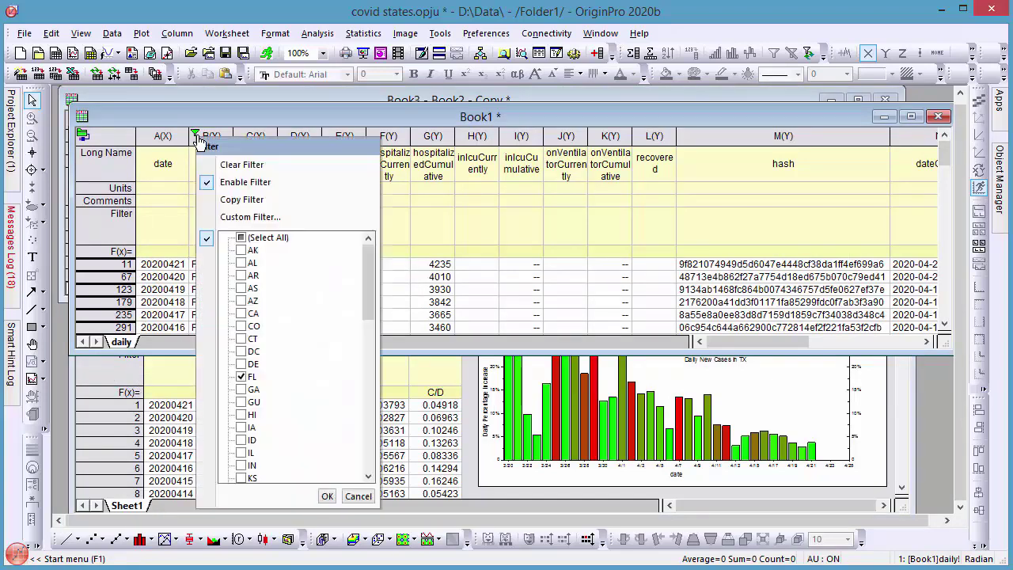
left_click(242, 238)
left_click(242, 239)
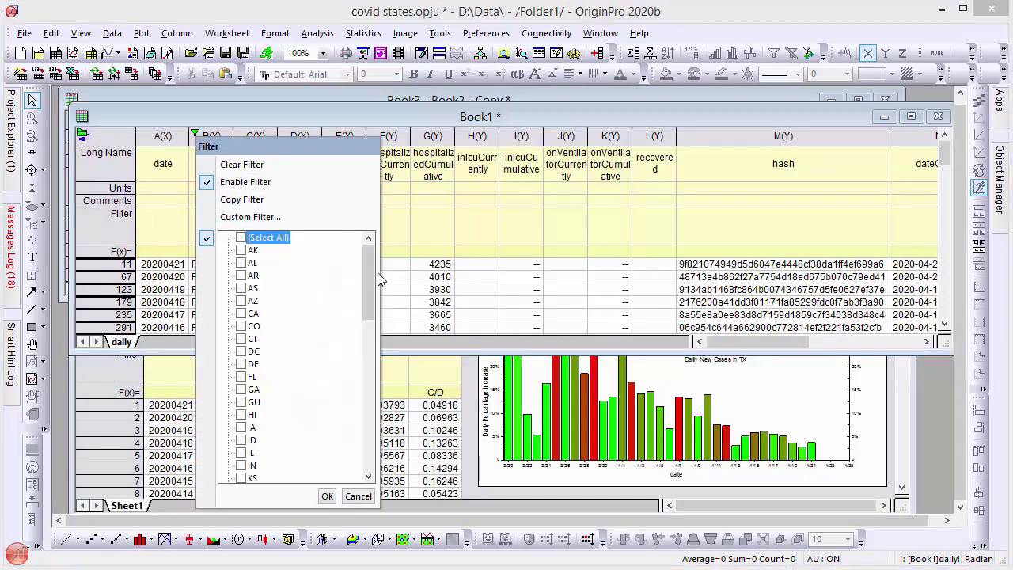